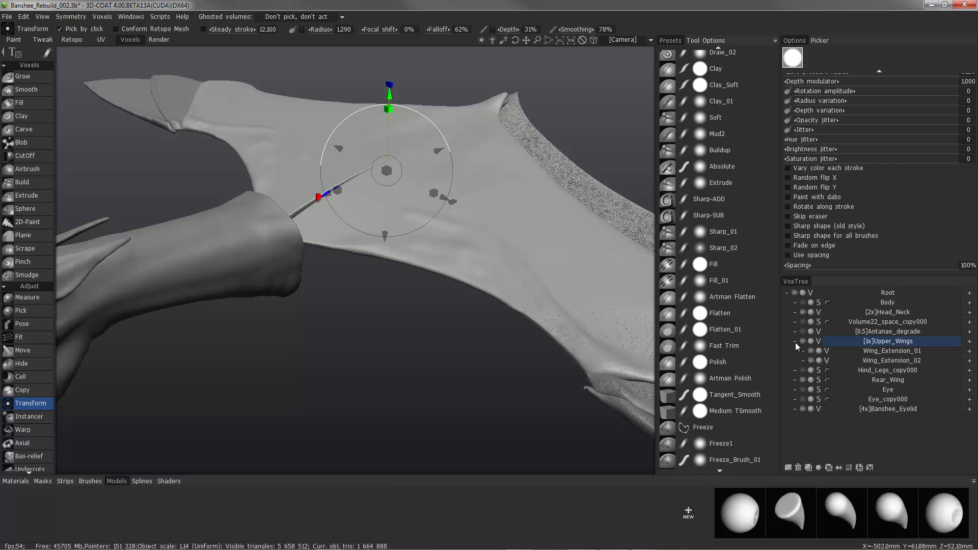
- Downgrade the Upper_Wings, Wing_Extension_01, Wing_Extension_02 and Antanae_degrade volumes to low-poly proxies and collapse the Upper_Wings branch
left_click(830, 343)
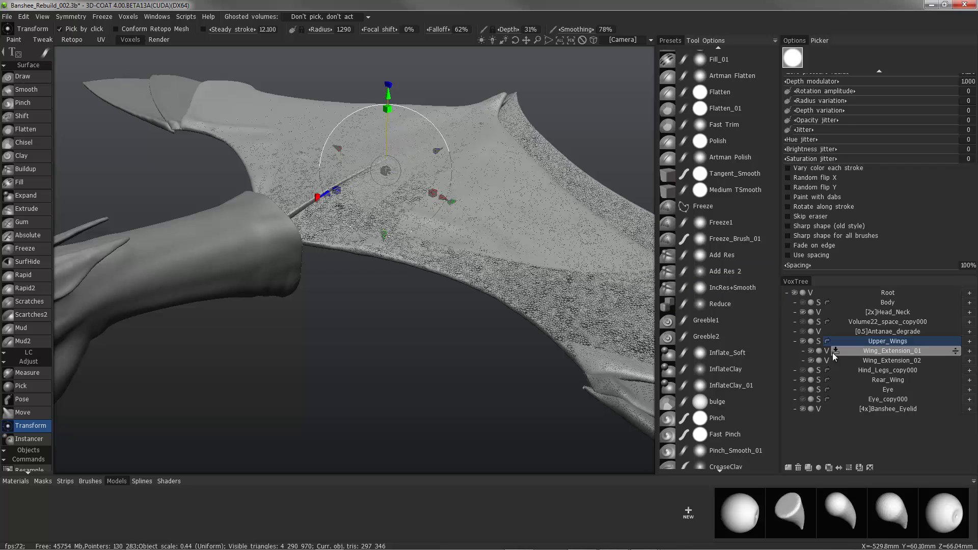
left_click(835, 353)
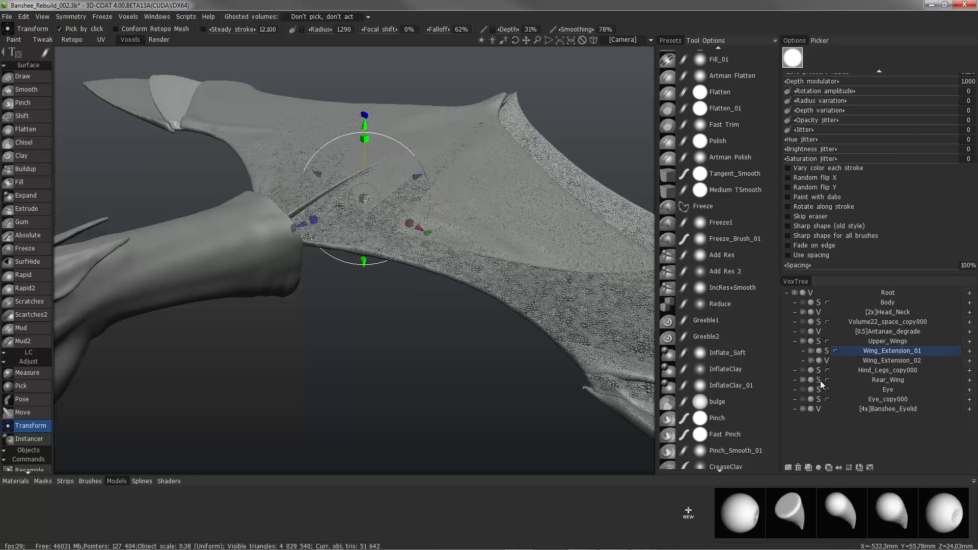
left_click(836, 361)
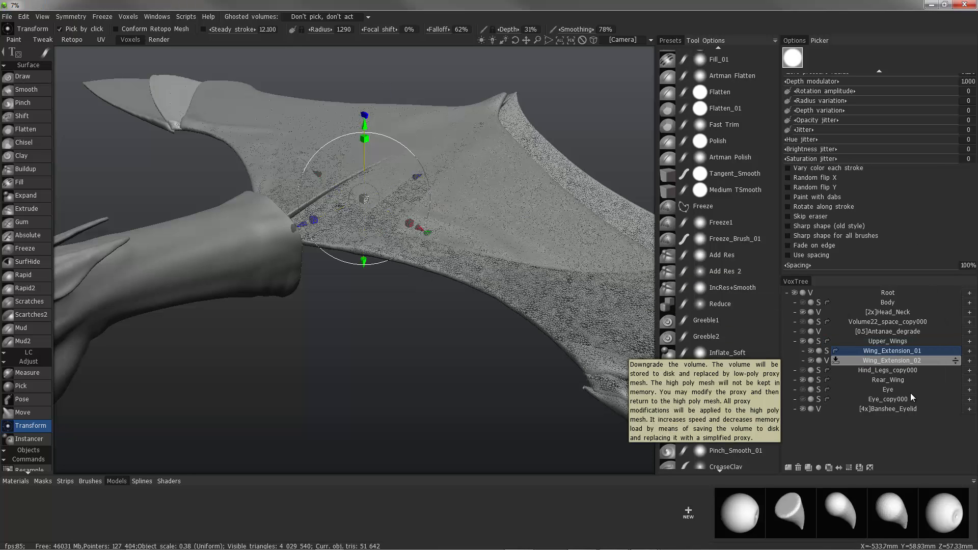
left_click(796, 342)
left_click(879, 331)
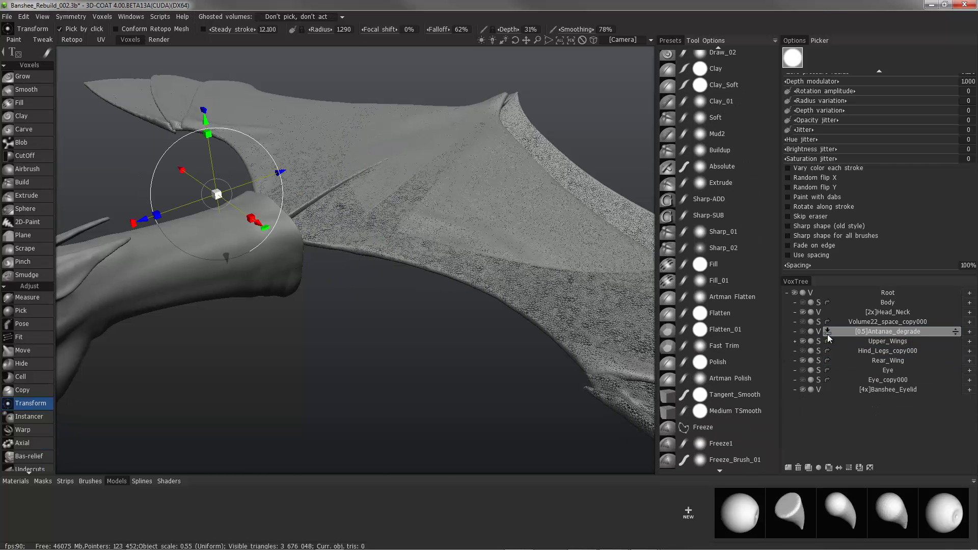
- Make Head_Neck the active volume, hide Rear_Wing and Upper_Wings, and minimise Task Manager
left_click(854, 310)
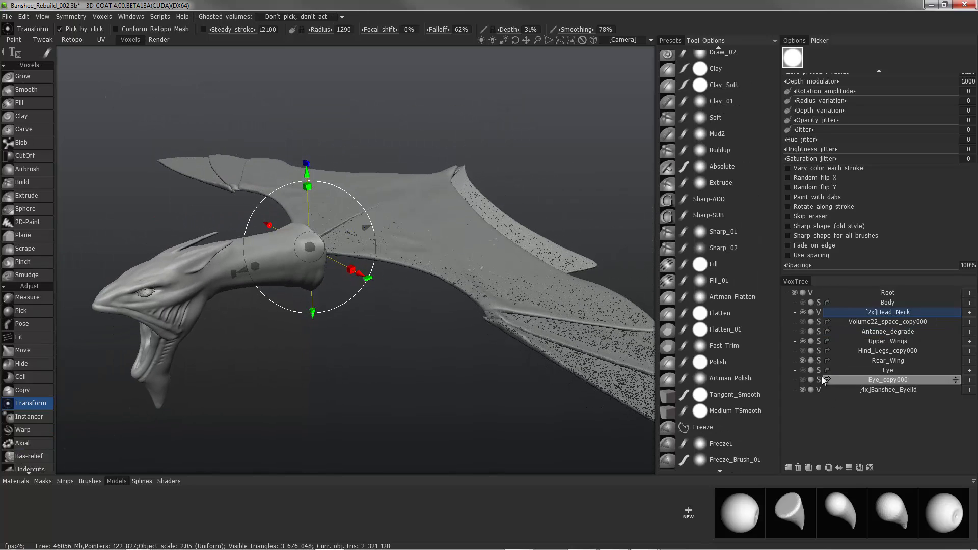
left_click(804, 360)
left_click(803, 341)
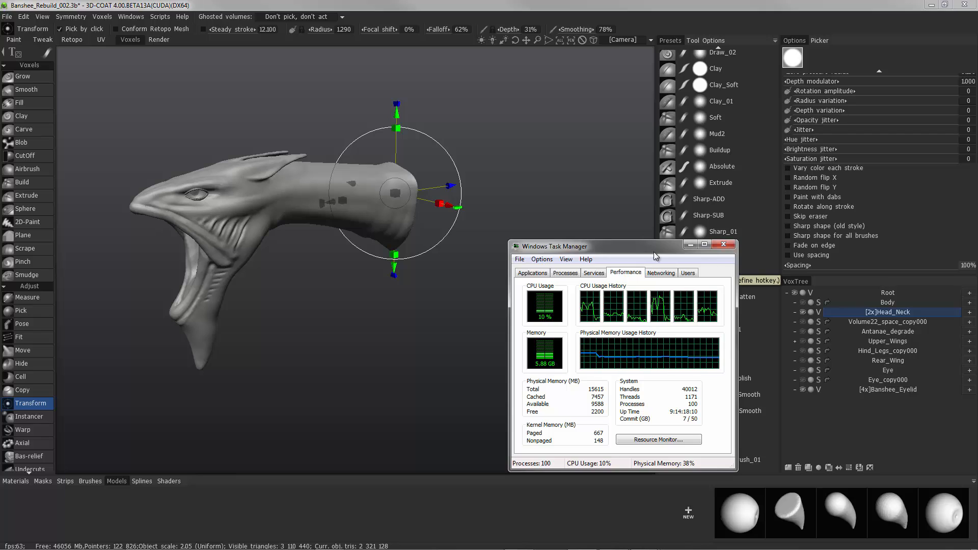
left_click(691, 244)
left_click(478, 301)
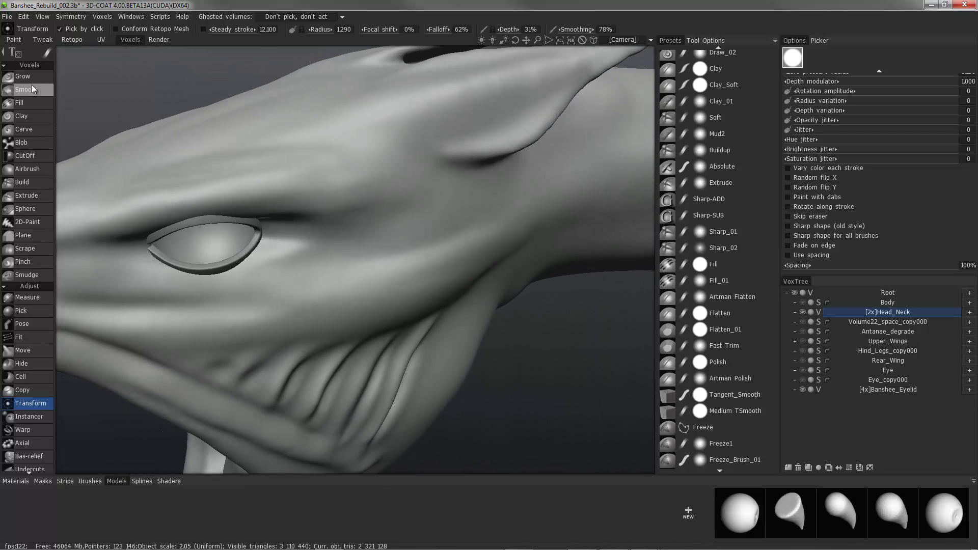
- Resample the Head_Neck volume to 3x density with Smooth resampling quality
left_click(25, 77)
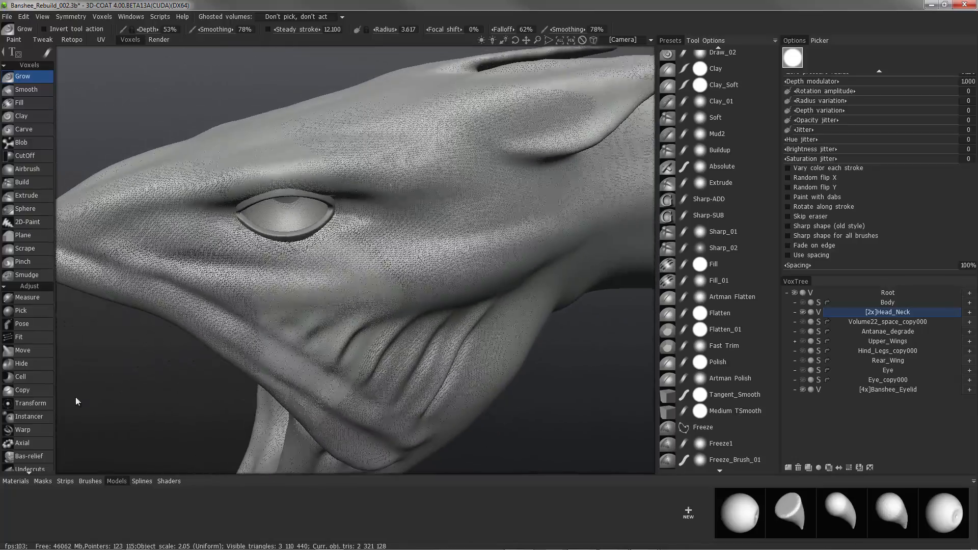
scroll(28, 254, "down", 10)
left_click(29, 436)
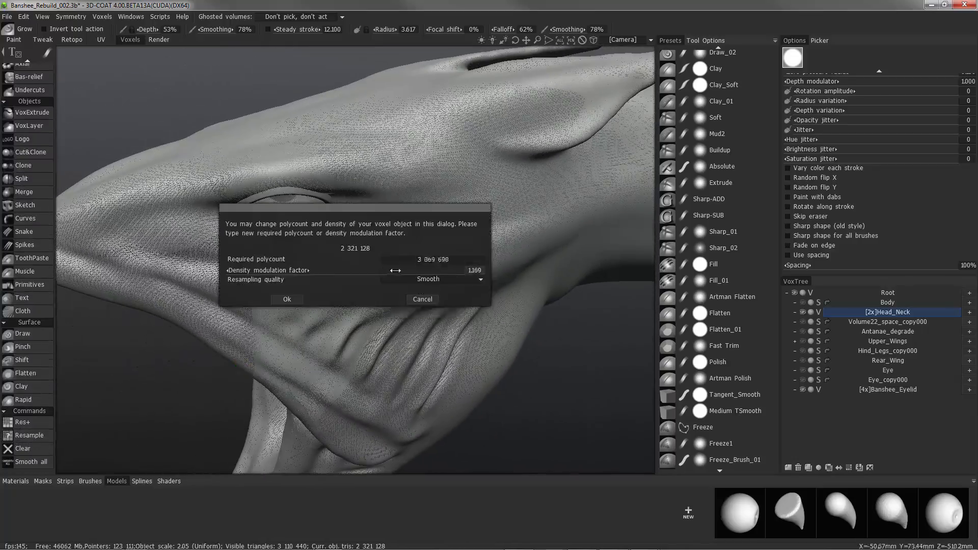
left_click(287, 299)
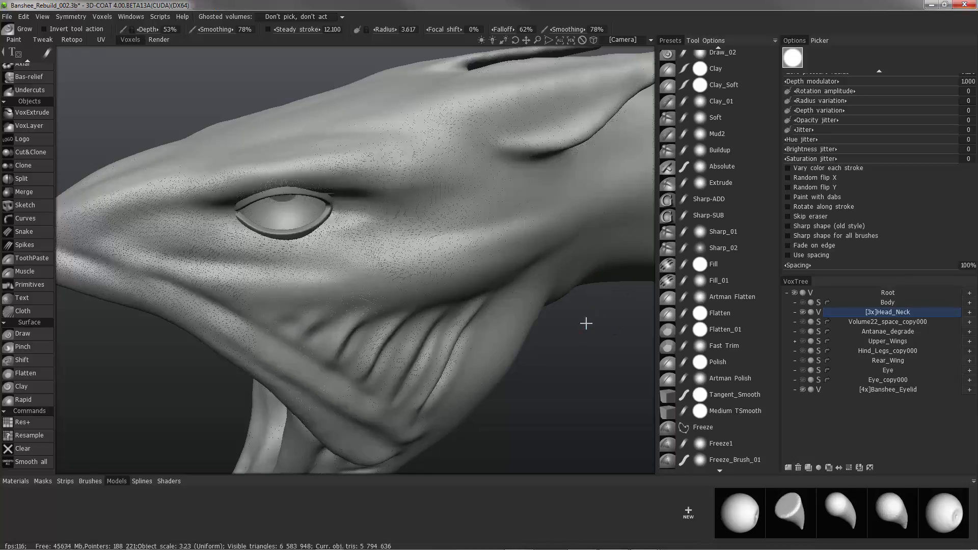
- Merge the Banshee_Eyelid volume into the Head_Neck volume
left_click_drag(214, 216, 160, 157, "alt")
middle_click_drag(276, 383, 274, 253, "alt")
right_click_drag(273, 254, 252, 247, "alt")
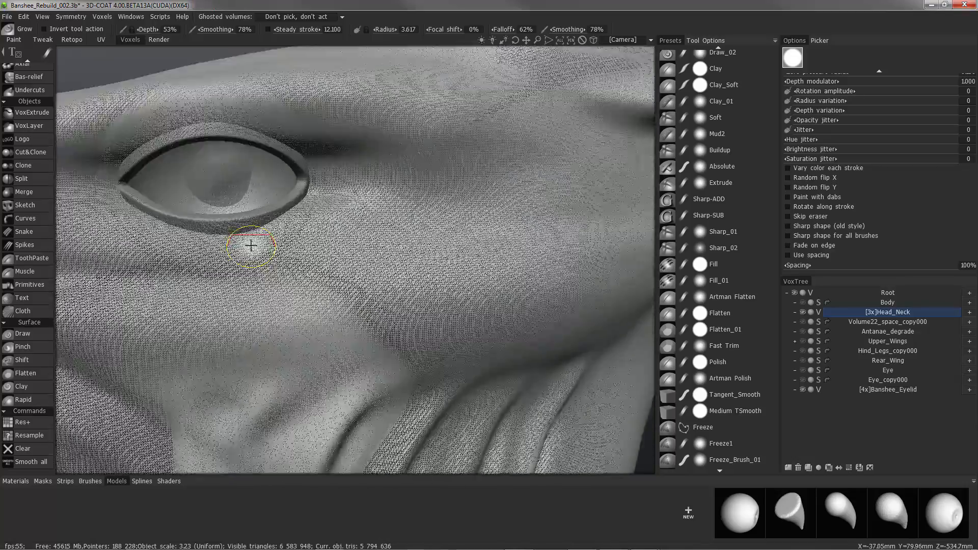
middle_click_drag(251, 247, 258, 249, "alt")
mouse_move(258, 249)
left_mouse_down("alt")
mouse_move(367, 244)
mouse_move(400, 145)
left_mouse_up("alt")
right_click_drag(400, 144, 566, 282, "alt")
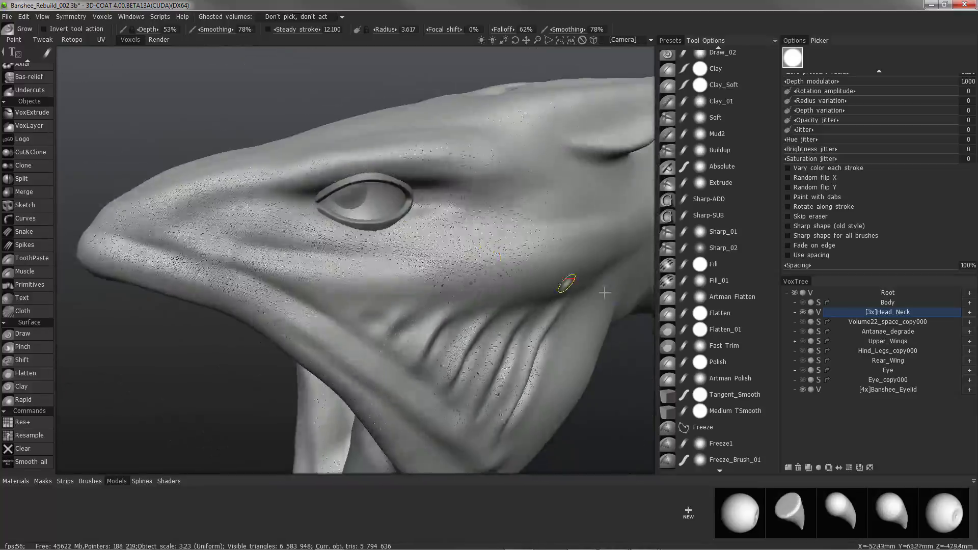
left_click_drag(566, 282, 795, 352, "alt")
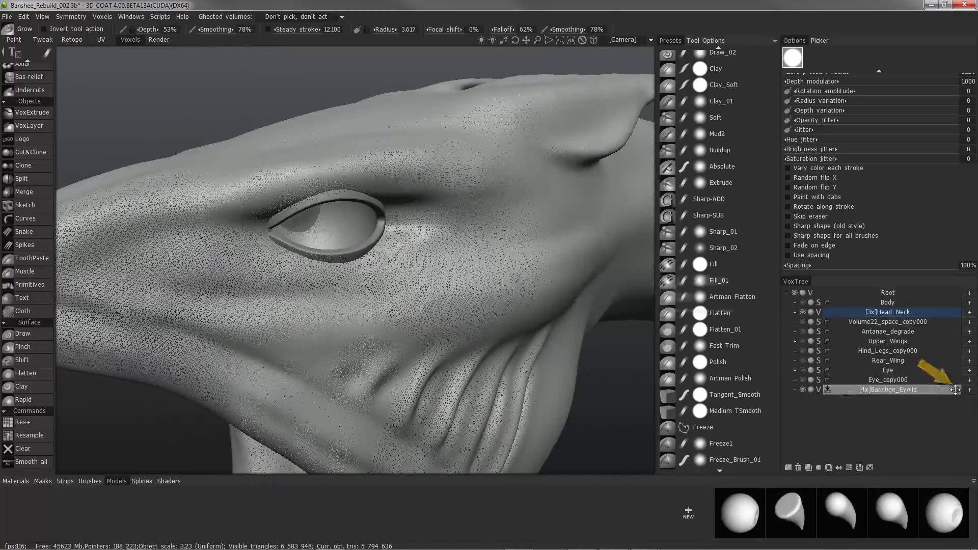
left_click_drag(955, 389, 950, 312, "shift")
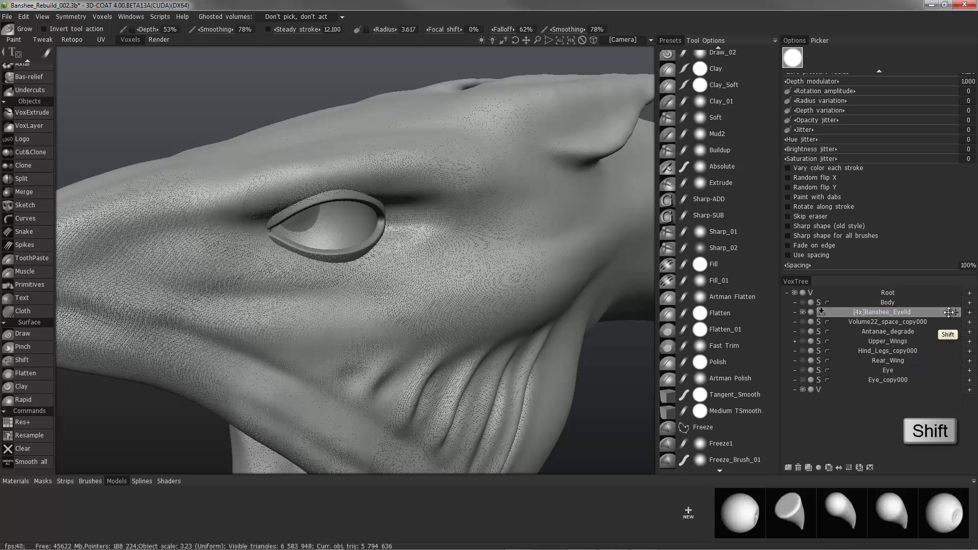
- Set up the voxel Pinch tool with the basic freehand stroke and a radius of about 2.1 for the lower eyelid
left_click_drag(160, 256, 306, 255, "alt")
right_click_drag(306, 255, 329, 369, "alt")
left_click_drag(306, 254, 278, 224, "alt")
right_click_drag(275, 265, 260, 188, "alt")
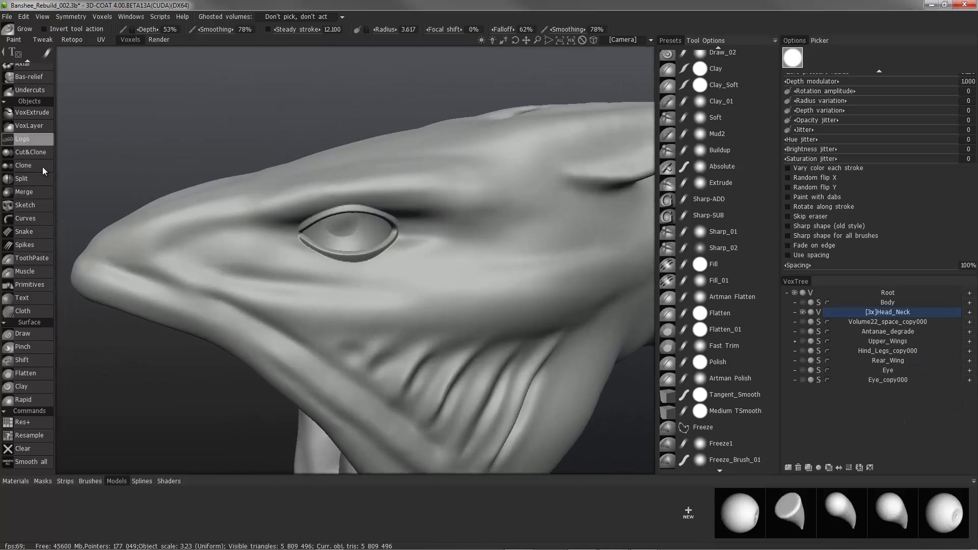
left_click_drag(33, 74, 33, 427)
left_click(35, 236)
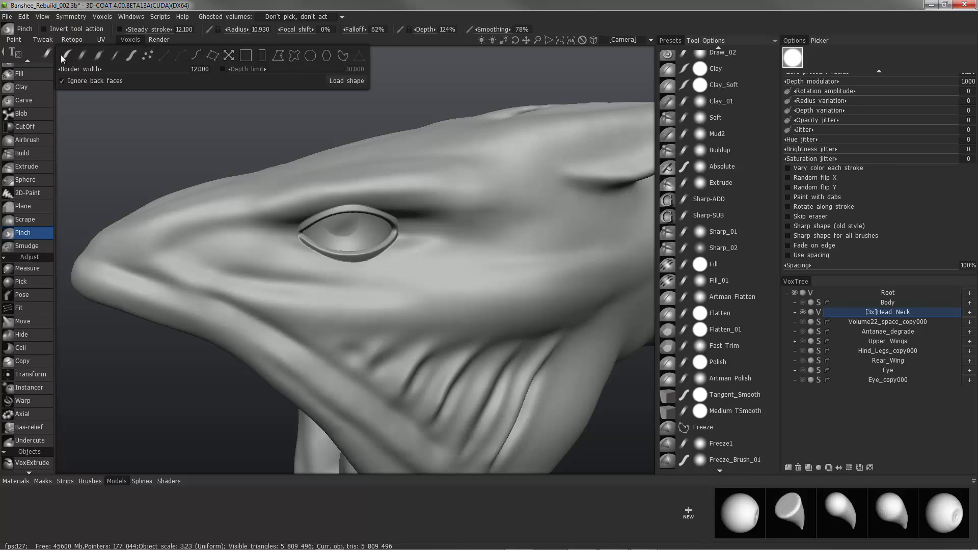
left_click(65, 56)
right_click_drag(388, 306, 384, 228, "alt")
left_click_drag(383, 228, 356, 275, "alt")
right_click_drag(356, 276, 277, 277)
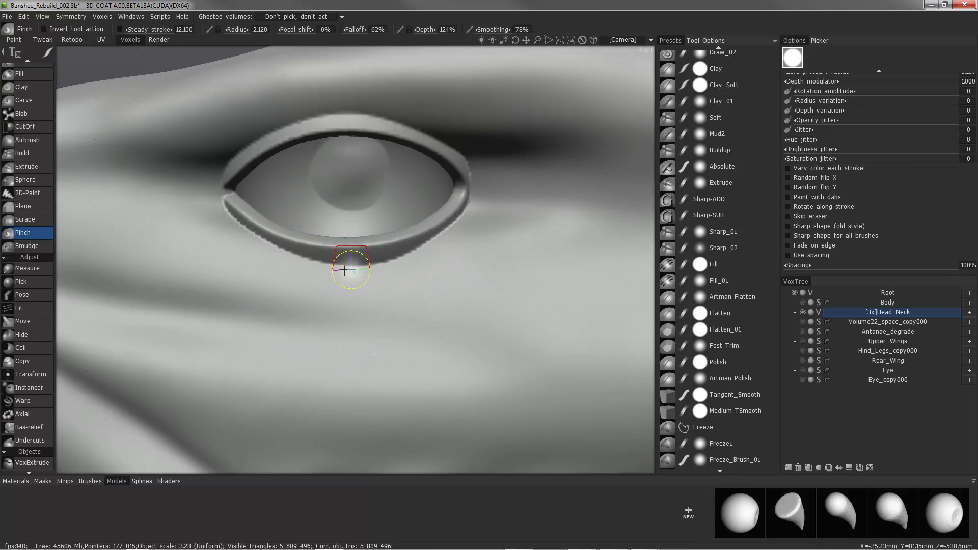
- Try pinching the lower eyelid's outer seam with the smallest dot brush alpha at a radius of about 2.06
left_click(90, 481)
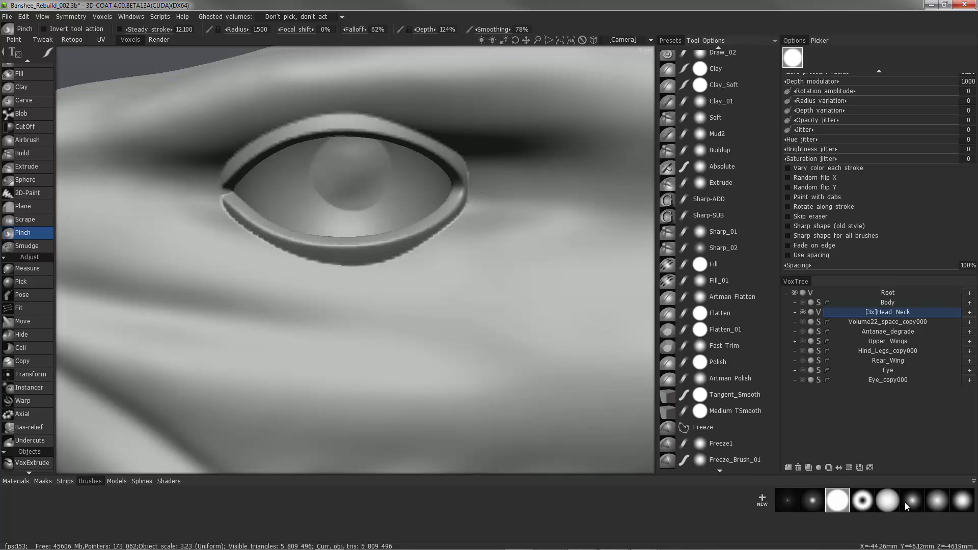
left_click(796, 505)
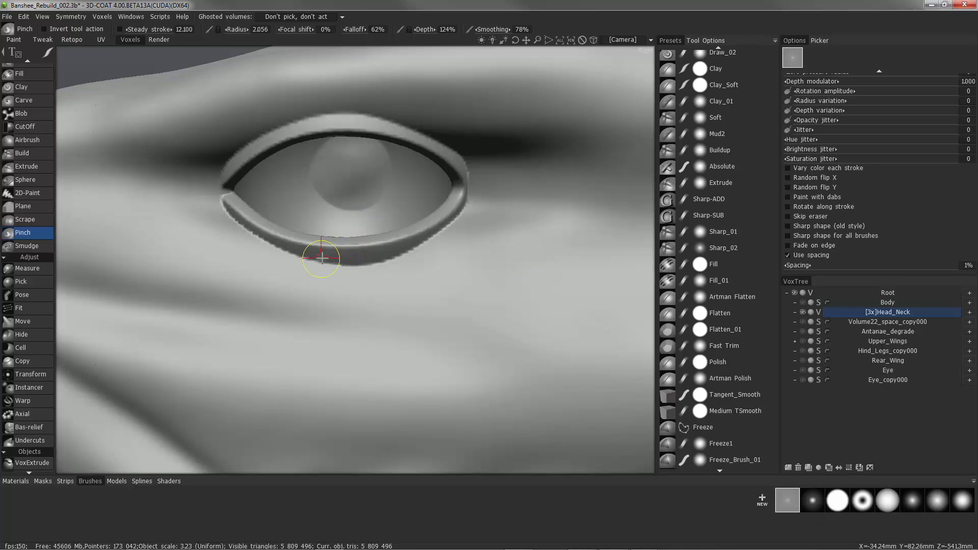
left_click_drag(231, 189, 236, 210, "alt")
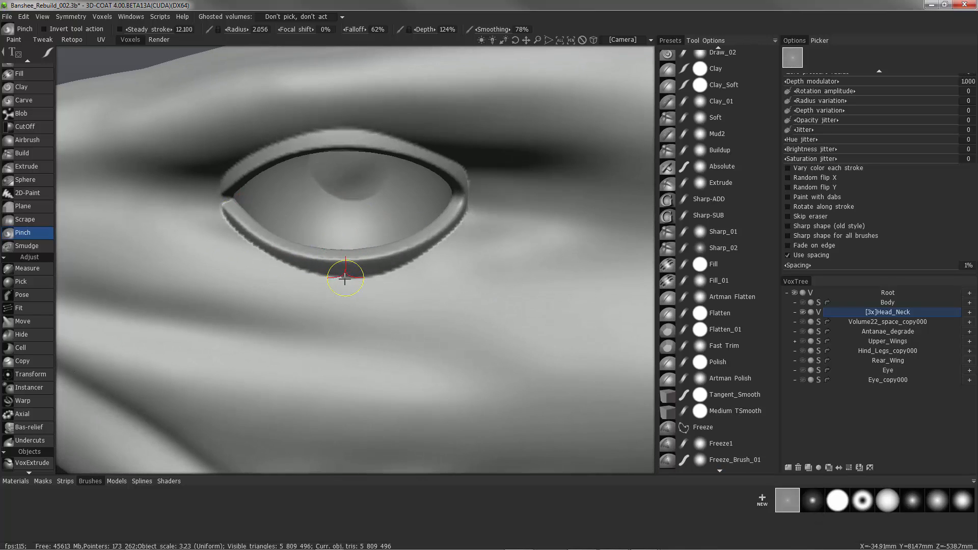
mouse_move(345, 279)
left_mouse_down()
mouse_move(242, 258)
mouse_move(398, 270)
mouse_move(435, 253)
left_mouse_up()
left_click_drag(147, 230, 143, 248, "alt")
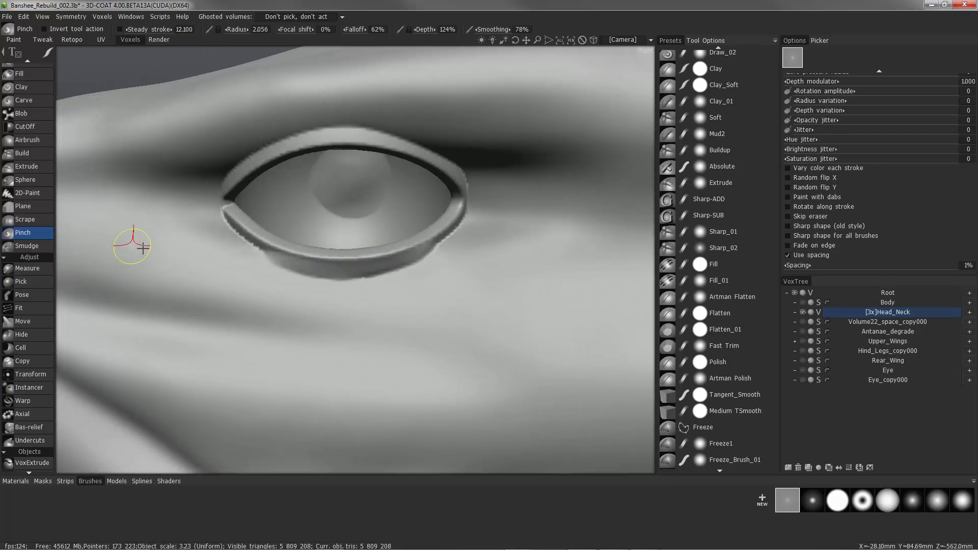
- Try pinching the lower eyelid seam and the rear eye corner with a soft round alpha at a radius of about 1.6
left_click_drag(323, 255, 319, 273, "alt")
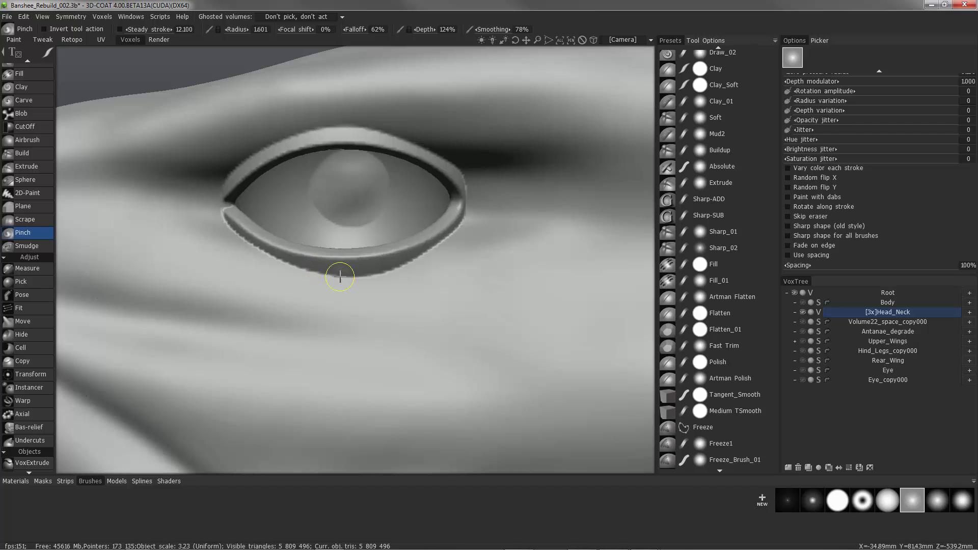
left_click_drag(217, 213, 266, 264, "alt")
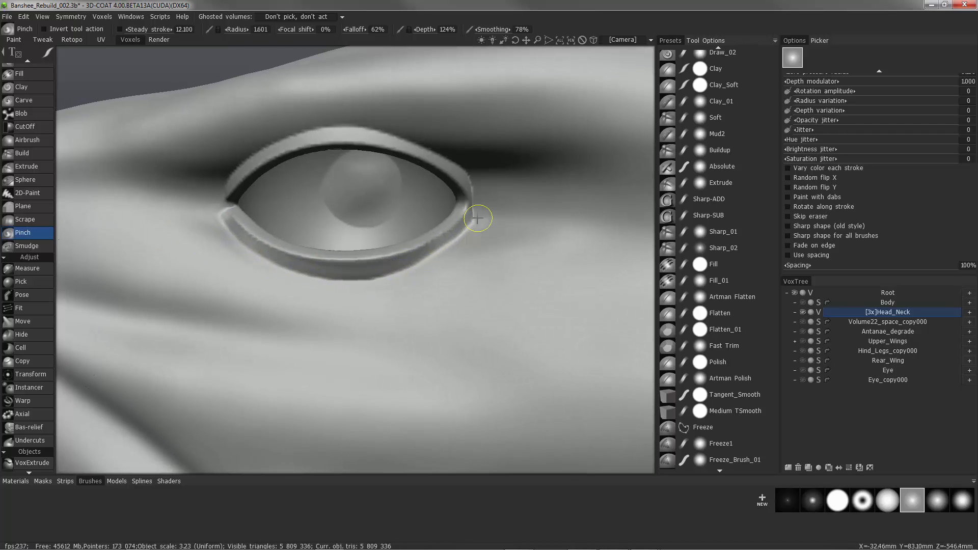
left_click_drag(477, 218, 485, 221)
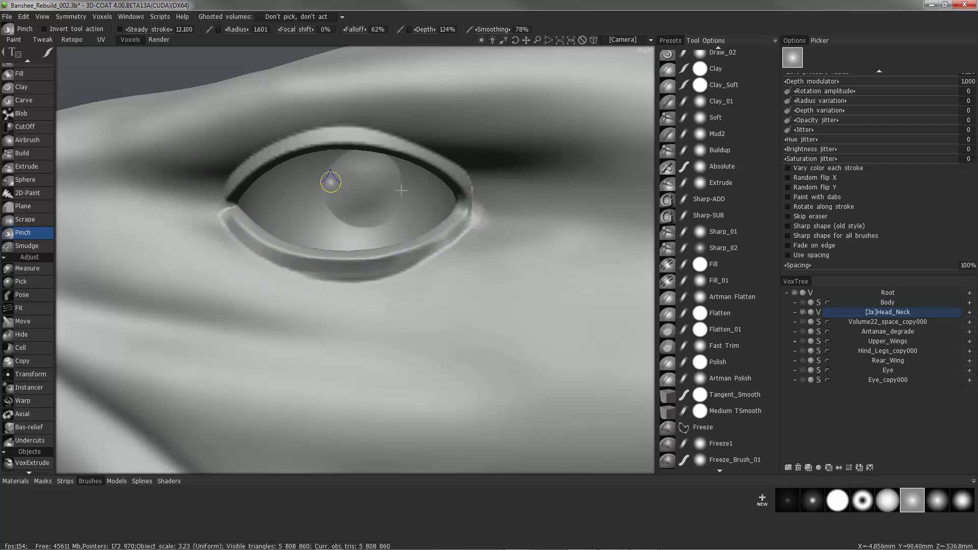
mouse_move(219, 104)
left_mouse_down("alt")
mouse_move(296, 264)
mouse_move(224, 317)
left_mouse_up("alt")
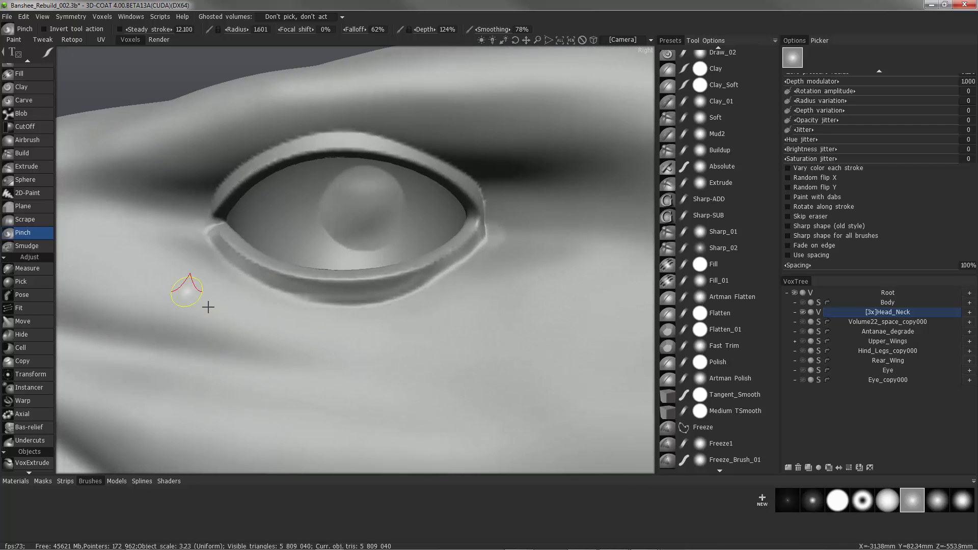
- Undo the pinch strokes around the lower eyelid
key("ctrl+z")
key("ctrl+z")
key("ctrl+z")
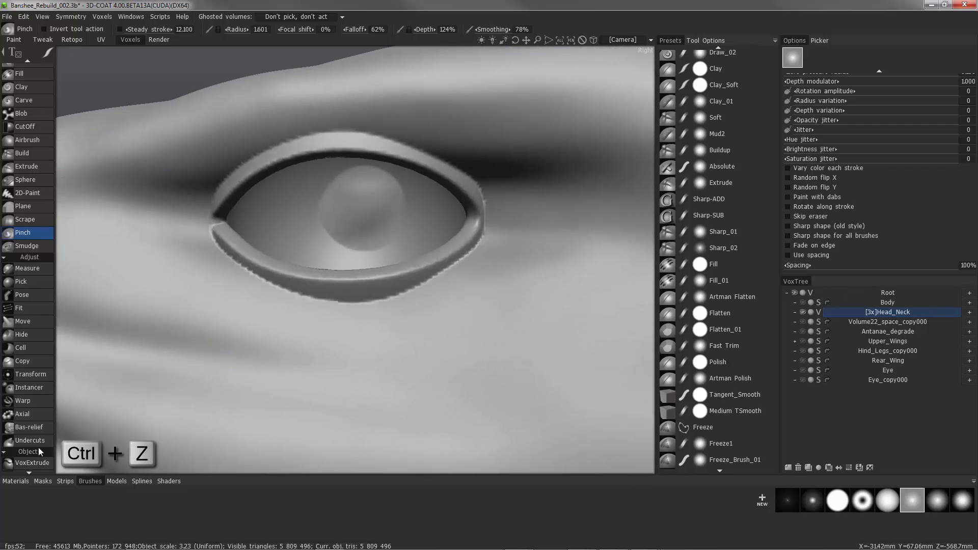
- Apply Smooth all to the whole Head_Neck volume to blend the eyelid seam
scroll(39, 451, "down", 6)
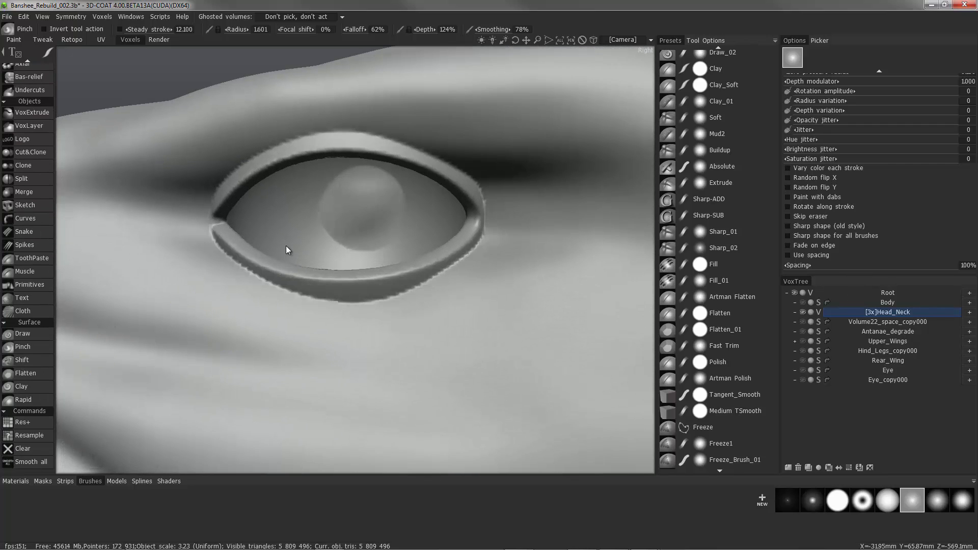
left_click_drag(227, 277, 271, 303, "alt")
left_click(32, 464)
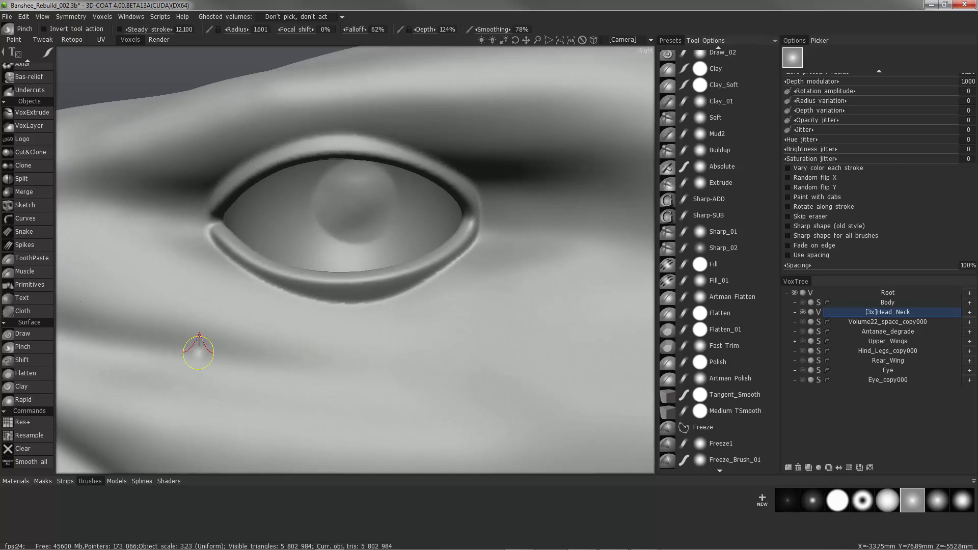
- Set up the voxel Build brush with a radius of about 5.6, 28% depth and the broadest soft round alpha
right_click_drag(199, 345, 240, 319, "alt")
left_click_drag(240, 319, 311, 321, "alt")
right_click_drag(311, 322, 312, 321, "alt")
left_click_drag(310, 321, 308, 323, "alt")
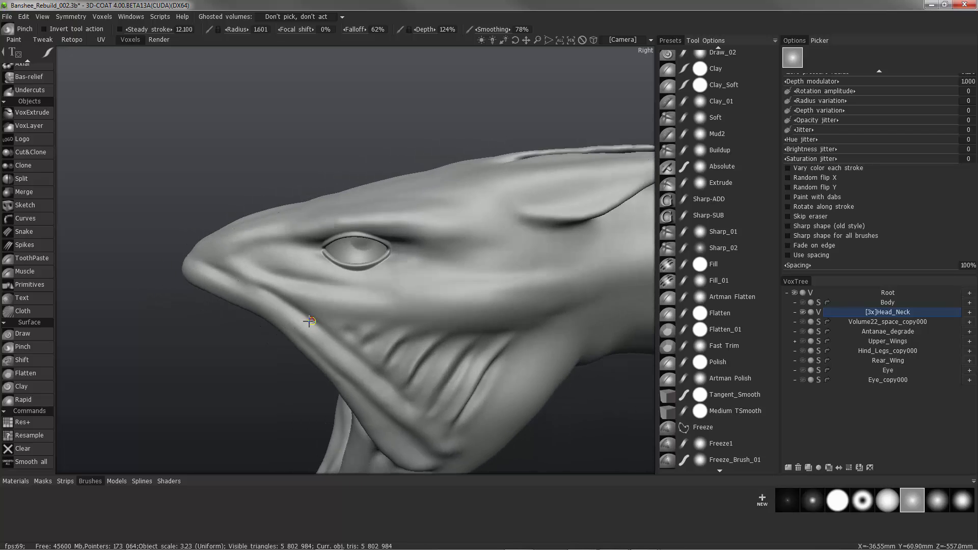
right_click_drag(308, 323, 202, 260, "alt")
left_click_drag(202, 260, 153, 168, "alt")
scroll(28, 220, "up", 10)
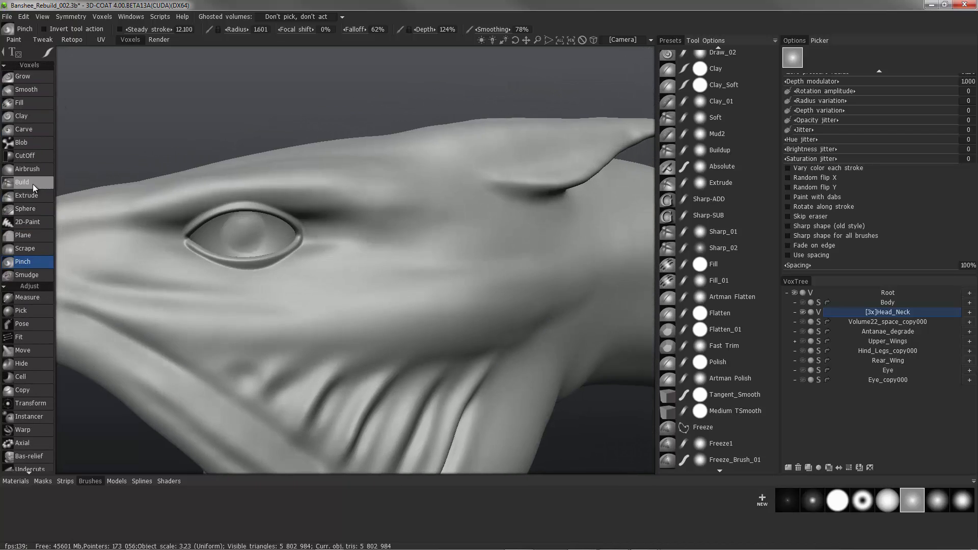
left_click(22, 182)
left_click_drag(150, 252, 216, 249, "alt")
right_click_drag(310, 277, 341, 275)
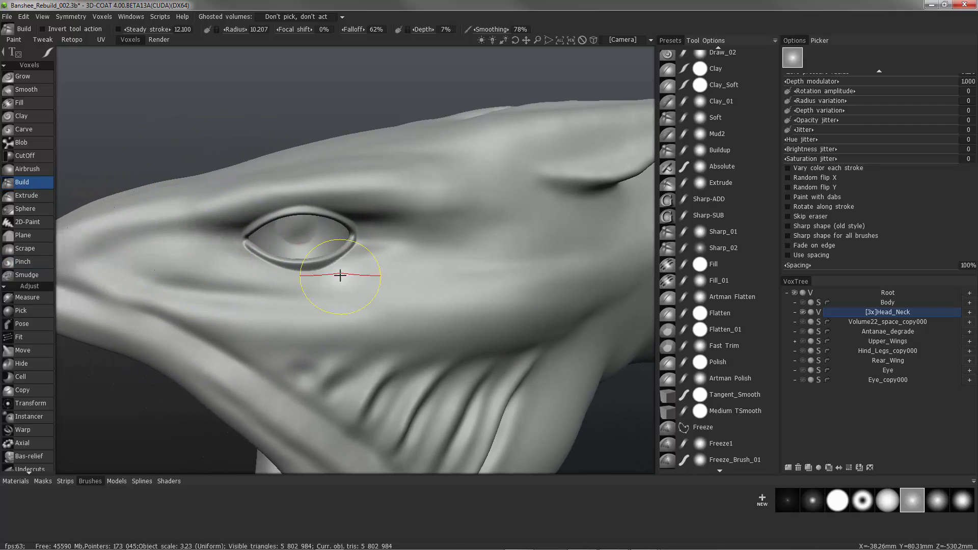
right_click_drag(193, 241, 213, 244)
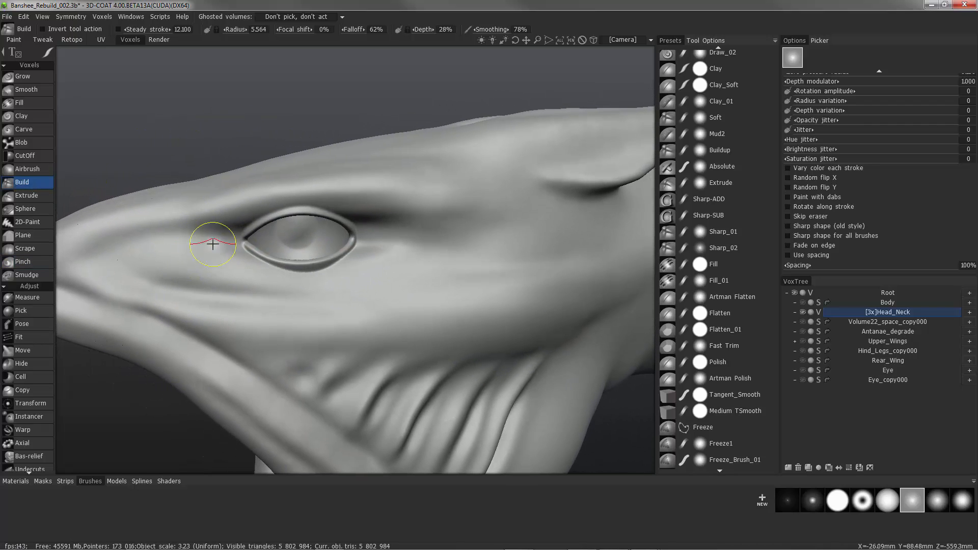
left_click(961, 504)
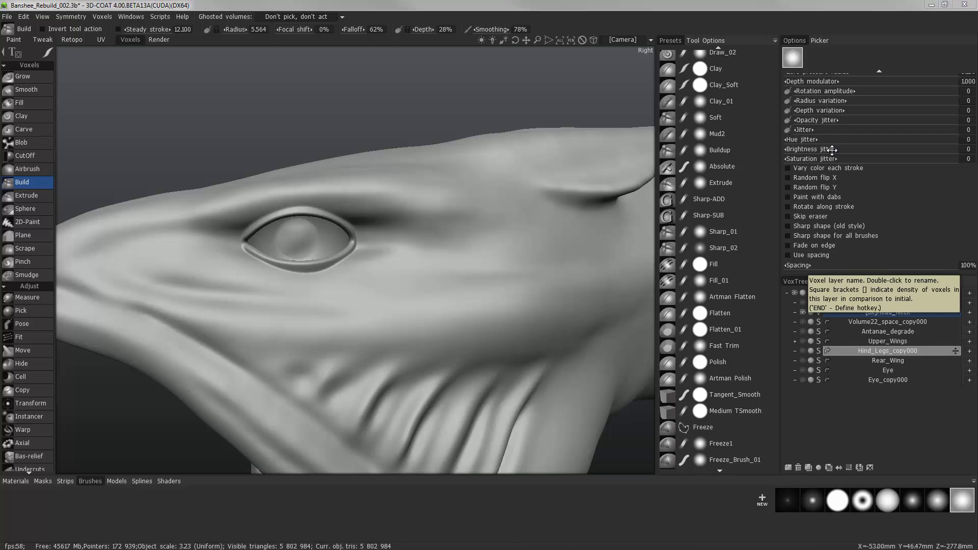
- Load the reference image Avatar_Banshee_Head_design_7a830a5b10.jpg into the color picker
left_click(820, 40)
left_click(910, 235)
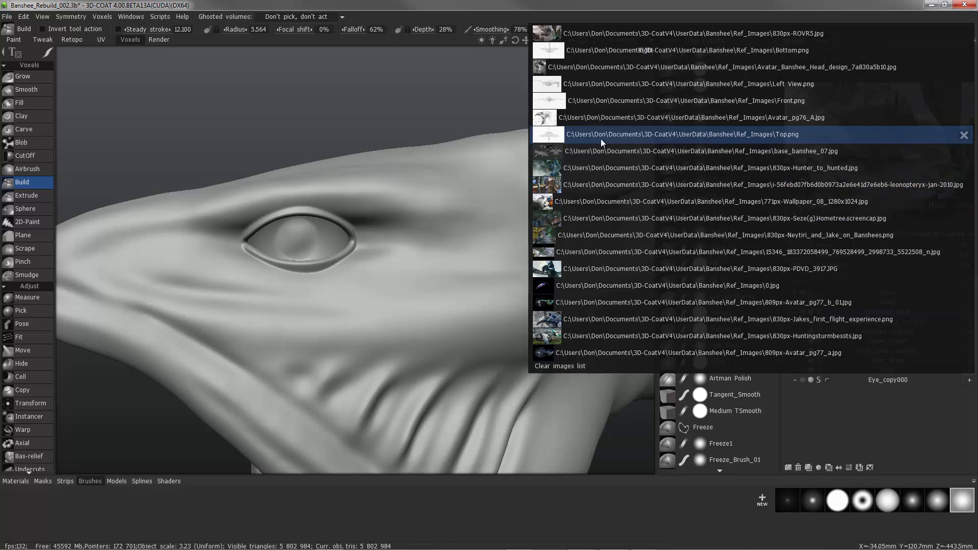
left_click(544, 70)
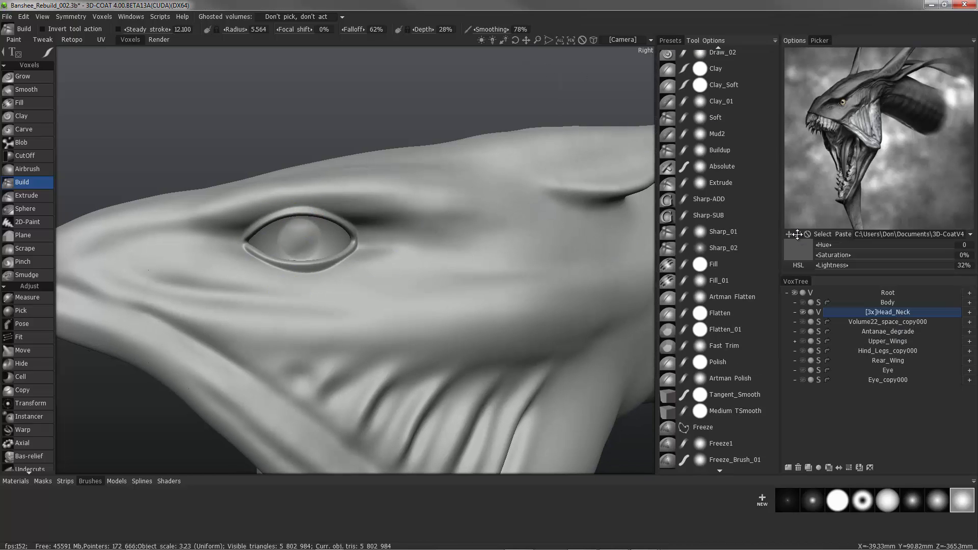
- Enlarge and reposition the reference image so the creature's eye and open jaws fill its preview
left_click_drag(808, 233, 834, 234)
middle_click_drag(846, 169, 921, 208)
right_click_drag(345, 280, 262, 254, "alt")
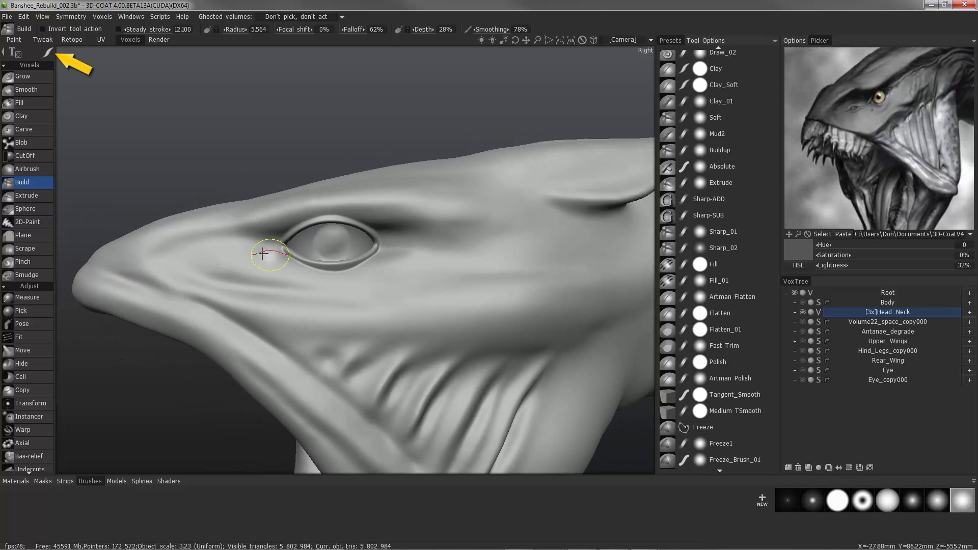
- Carve short creases at the front and rear corners of the eye with Build, reaching radius about 1.7 and 34% depth
left_click_drag(262, 253, 183, 261, "alt")
scroll(241, 238, "up", 5)
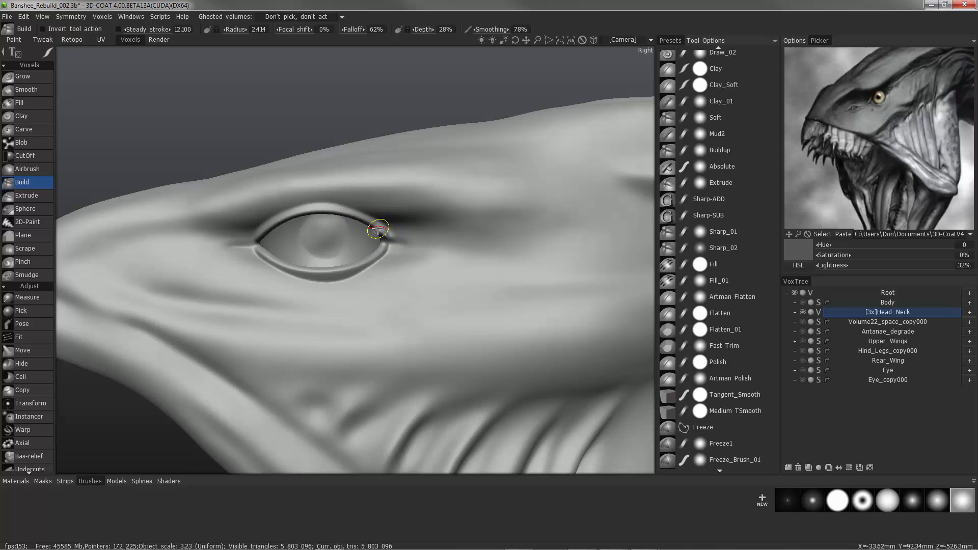
left_click_drag(377, 231, 387, 233)
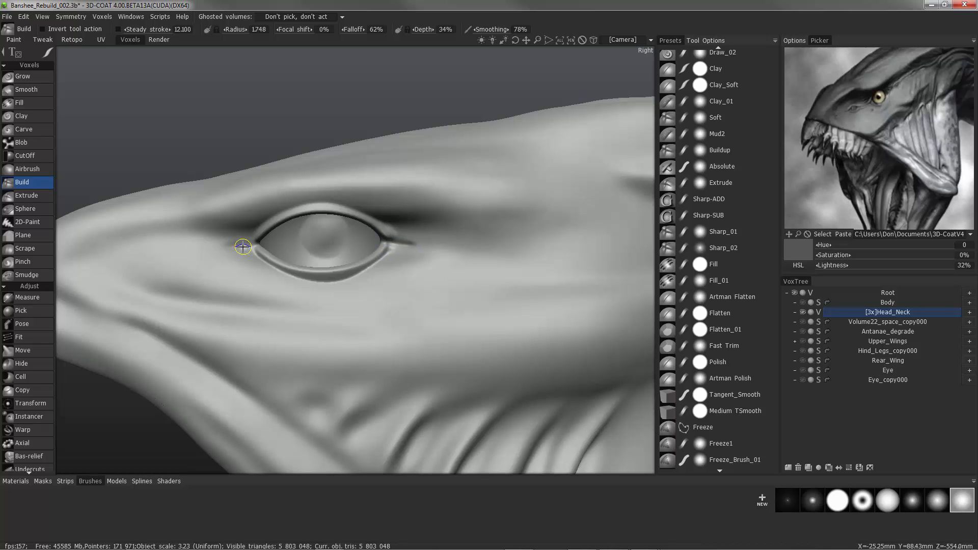
- Carve folds above and behind the eyelid and extend a crease forward along the snout, using a Build radius of about 2.8
left_click_drag(174, 231, 208, 262, "alt")
right_click_drag(207, 262, 200, 264, "alt")
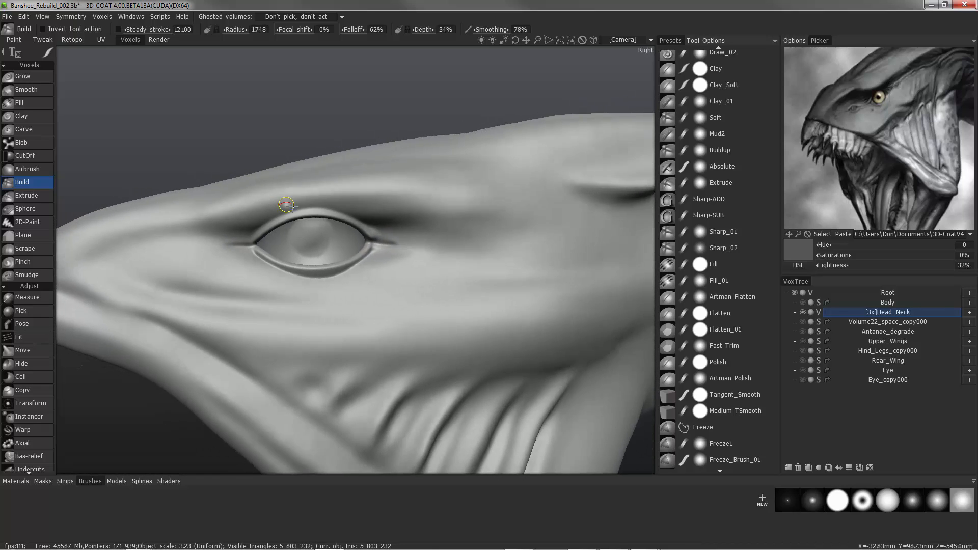
right_click_drag(330, 204, 346, 206)
mouse_move(346, 206)
left_mouse_down()
mouse_move(362, 216)
mouse_move(338, 208)
mouse_move(208, 236)
left_mouse_up()
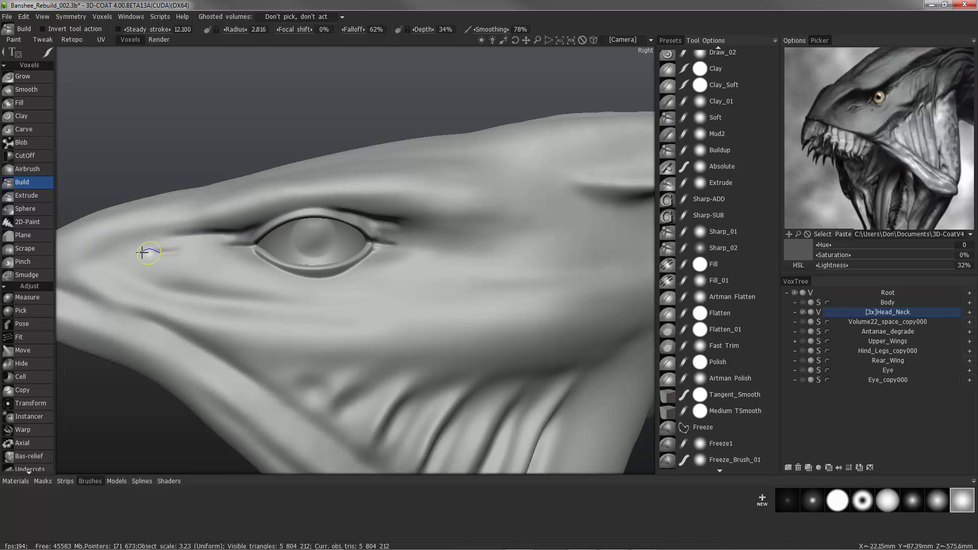
- Carve a small almond-shaped slit on the snout ahead of the eye with a Build radius of about 1.7
left_click_drag(143, 252, 182, 246)
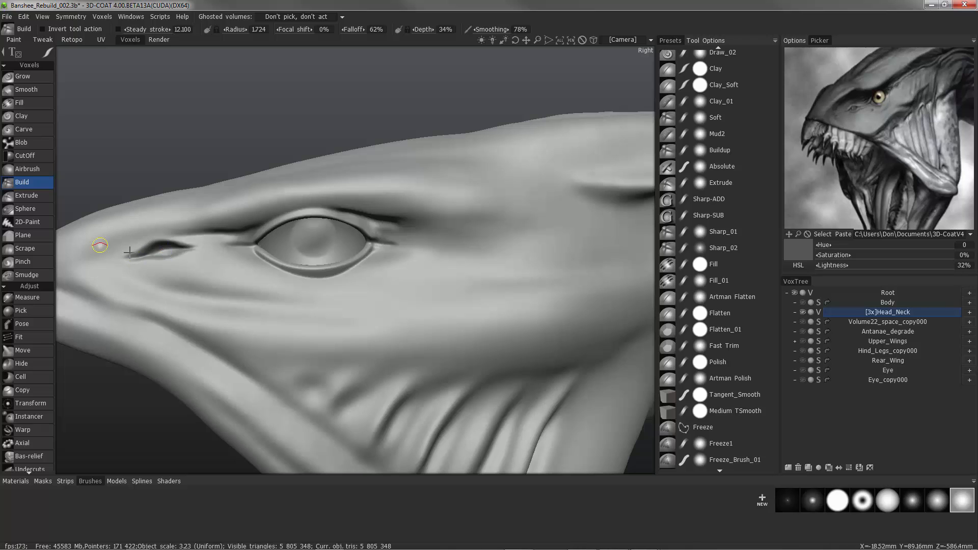
left_click_drag(130, 252, 190, 254, "alt")
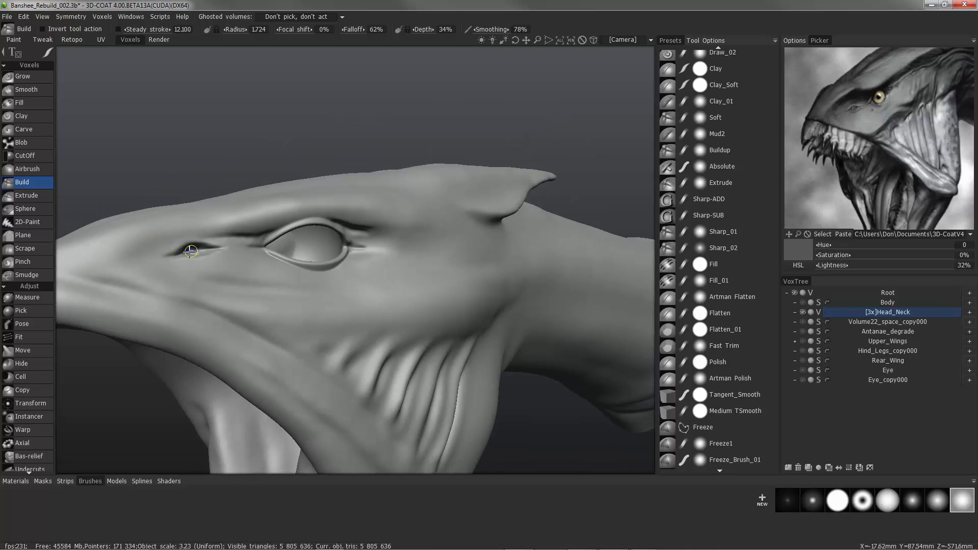
left_click_drag(121, 263, 346, 225, "alt")
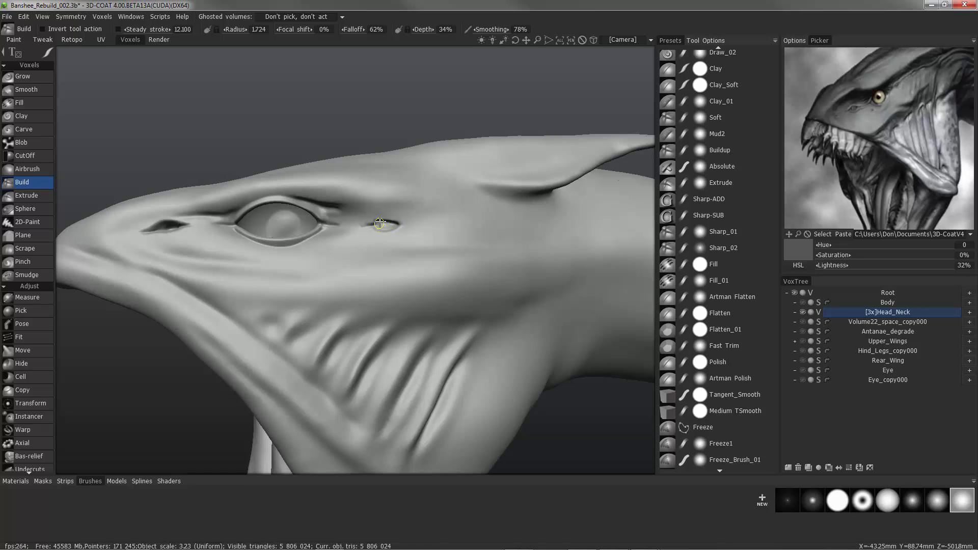
- Carve a small second eye opening on the head behind the main eye with Build
left_click_drag(379, 223, 372, 227)
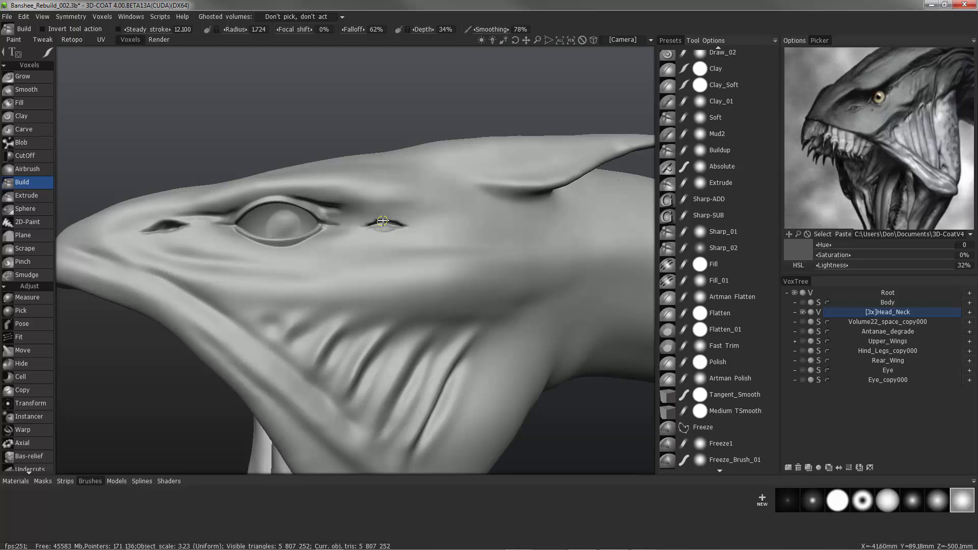
right_click_drag(351, 203, 376, 231)
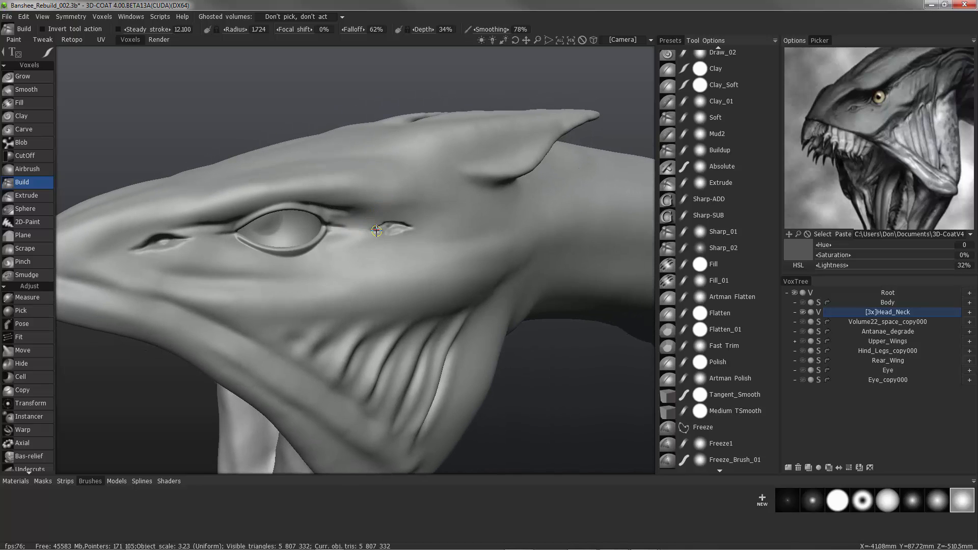
mouse_move(392, 229)
left_mouse_down("alt")
mouse_move(441, 244)
mouse_move(395, 225)
left_mouse_up("alt")
key("bracketright")
mouse_move(394, 229)
left_mouse_down("alt")
mouse_move(379, 215)
mouse_move(375, 273)
mouse_move(408, 229)
mouse_move(397, 223)
left_mouse_up("alt")
- Refine the small opening behind the main eye with Build at radius about 2.5 and 89% depth
left_click_drag(399, 224, 386, 151, "alt")
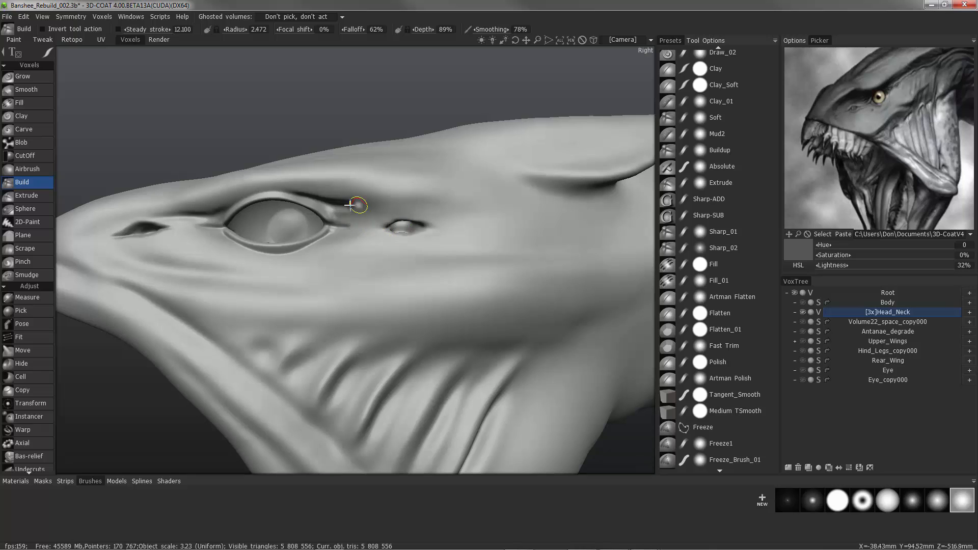
mouse_move(349, 204)
left_mouse_down("alt")
mouse_move(400, 236)
mouse_move(418, 234)
left_mouse_up("alt")
mouse_move(404, 225)
left_mouse_down("alt")
mouse_move(382, 210)
mouse_move(352, 216)
mouse_move(382, 234)
left_mouse_up("alt")
left_click_drag(357, 239, 375, 238, "alt")
right_click_drag(376, 238, 247, 265, "alt")
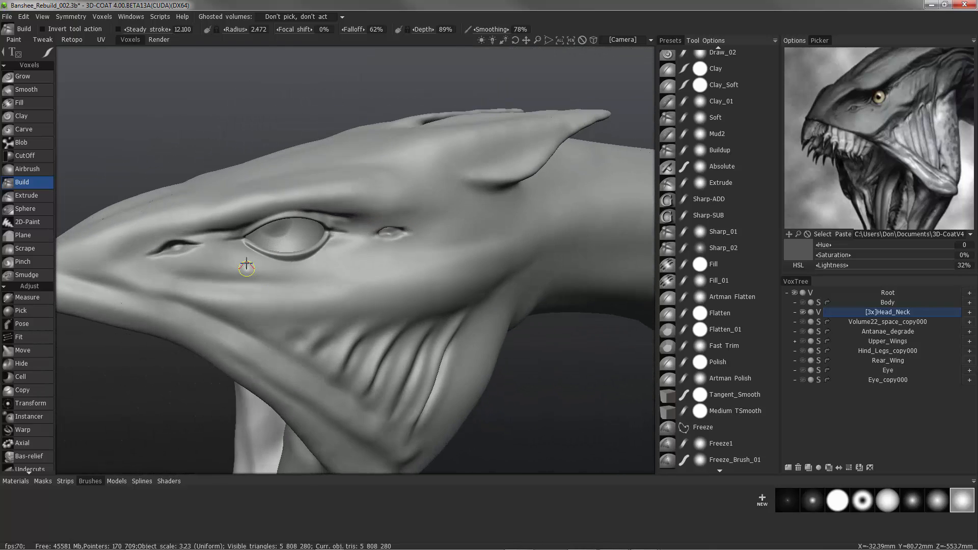
left_click_drag(246, 265, 229, 316, "alt")
- Load the last custom model, a sphere with an eyelid opening, for merging and move its gizmo to the center of mass
left_click(116, 482)
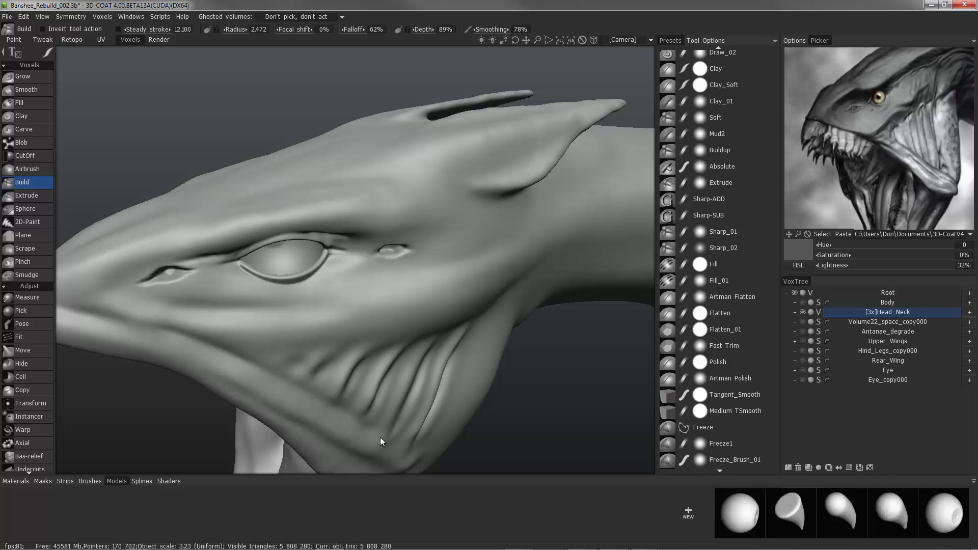
left_click(946, 522)
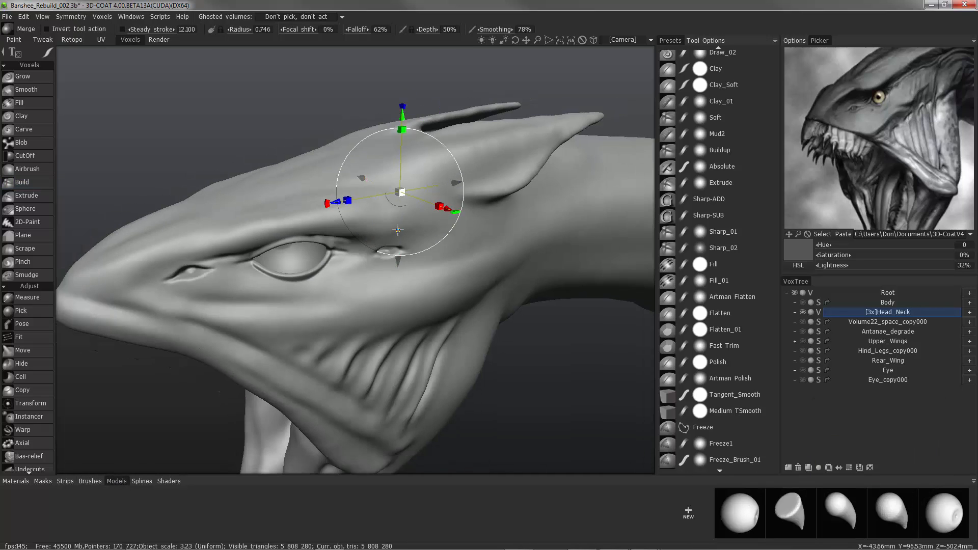
left_click_drag(398, 231, 438, 250, "alt")
right_click_drag(439, 249, 433, 291, "alt")
left_click(714, 40)
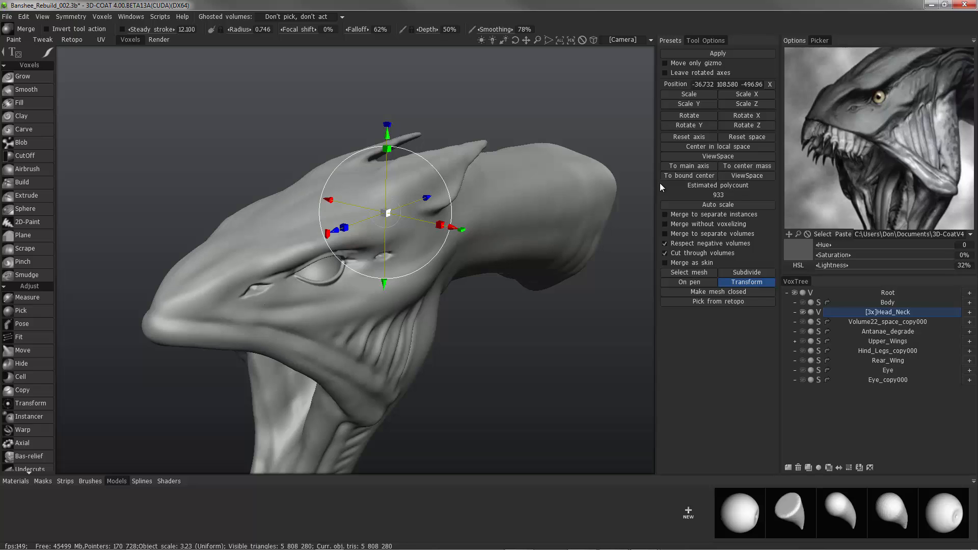
left_click(741, 167)
- Enlarge the eyelid model and move it onto the side of the head just behind the small eye opening
right_click_drag(405, 202, 376, 231, "alt")
left_click_drag(375, 232, 423, 204, "alt")
left_click_drag(410, 155, 410, 178)
left_click_drag(488, 255, 434, 260)
left_click_drag(326, 209, 219, 227, "alt")
right_click_drag(219, 227, 287, 143, "alt")
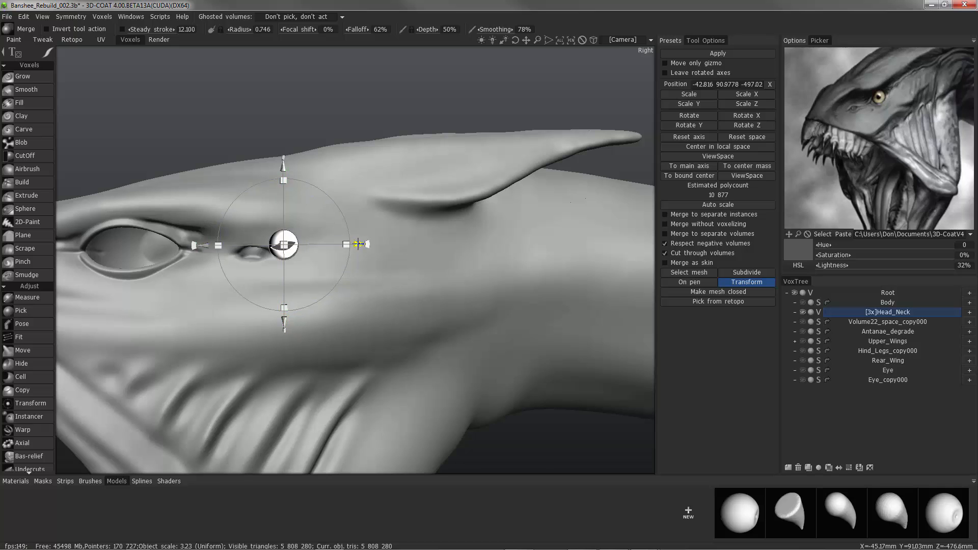
- Position the eyelid model over the small opening at about -42.8, 88.8, -504.3, keep its rotated axes and recenter its gizmo on the mass
left_click_drag(256, 176, 306, 329, "alt")
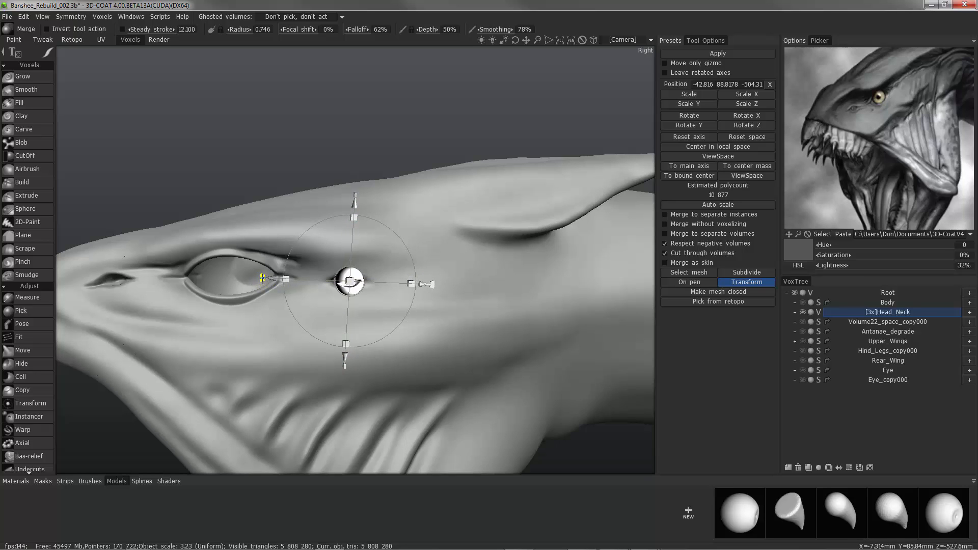
left_click_drag(271, 271, 522, 214, "alt")
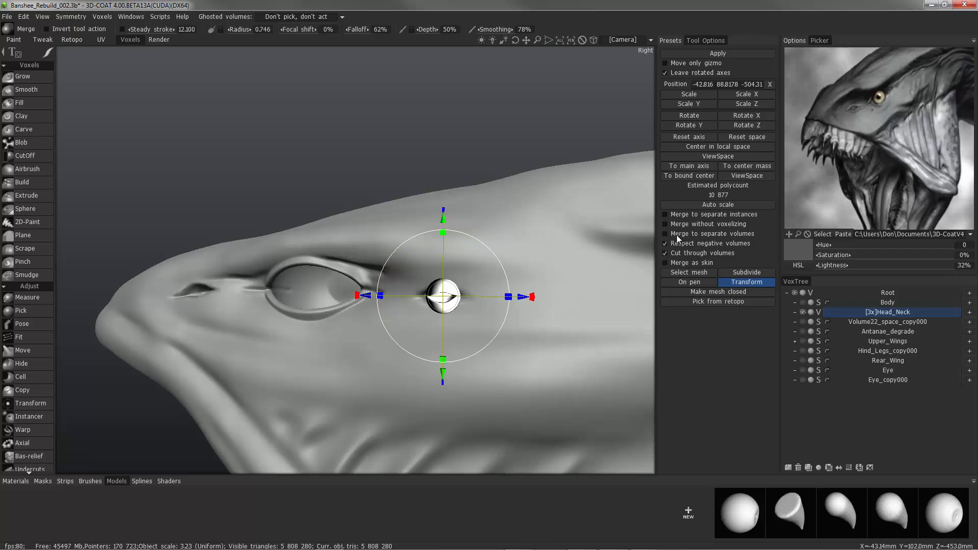
mouse_move(387, 306)
left_mouse_down("alt")
mouse_move(459, 290)
mouse_move(387, 305)
left_mouse_up("alt")
left_click(736, 168)
- Align the eyelid model with the head surface, enlarge it and sink it inward to about X -38.8
left_click_drag(418, 267, 480, 347, "alt")
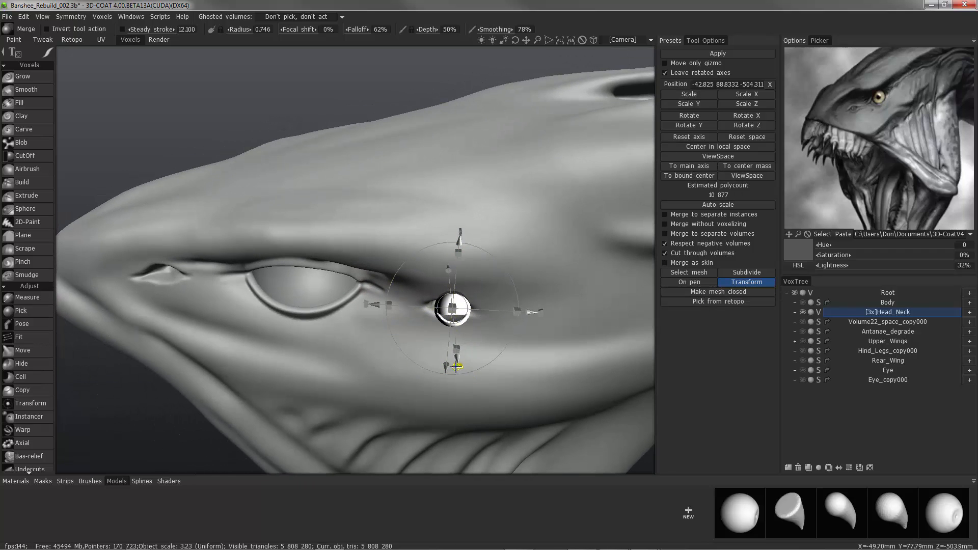
left_click_drag(407, 172, 512, 281, "alt")
left_click_drag(433, 283, 561, 286, "alt")
left_click_drag(489, 268, 326, 253, "alt")
left_click_drag(610, 279, 614, 280)
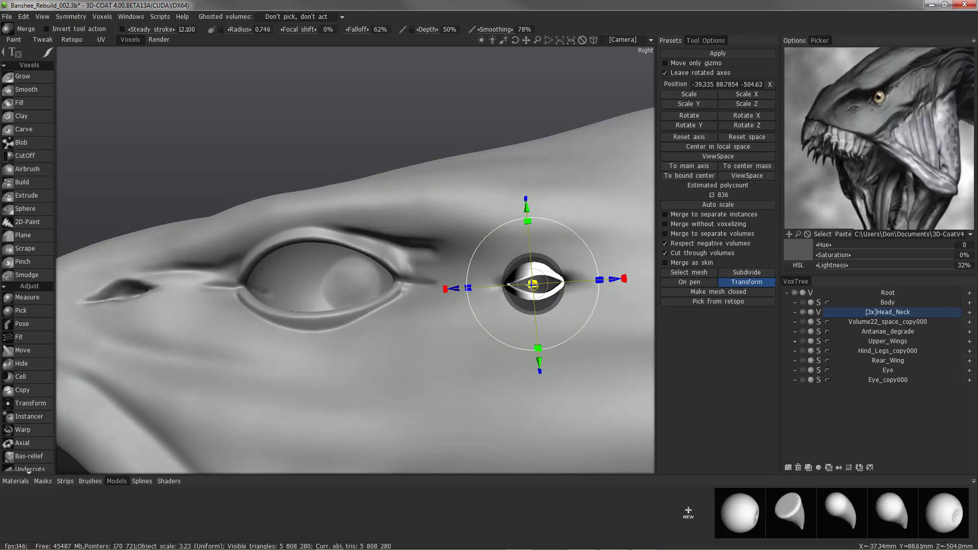
left_click_drag(532, 283, 538, 284)
- Fine-tune the eyelid model's scale and depth at about -38.1, 88.7, -504.4 and apply the merge into Head_Neck
right_click_drag(532, 284, 474, 278, "alt")
left_click_drag(474, 278, 593, 271, "alt")
left_click_drag(508, 186, 515, 244)
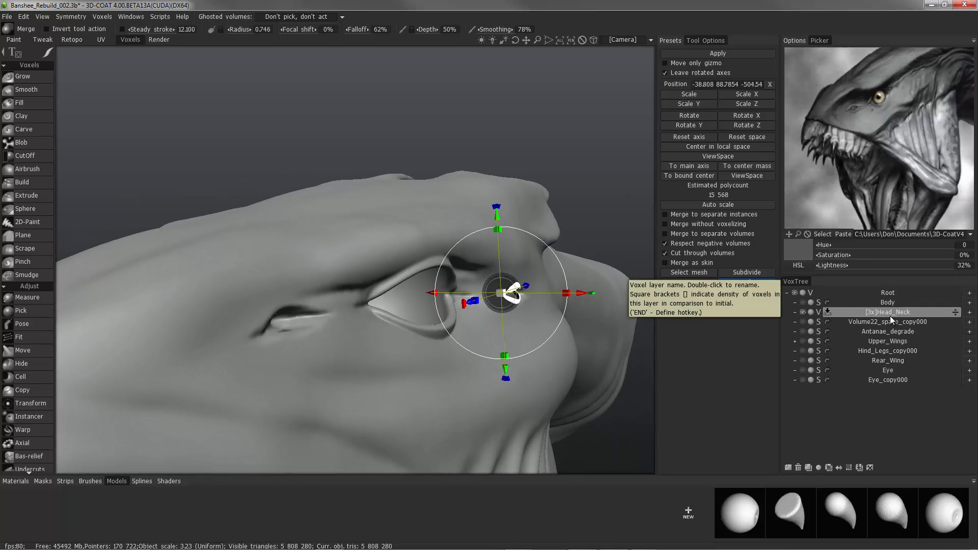
left_click_drag(580, 293, 577, 293)
left_click_drag(498, 294, 503, 293)
left_click(723, 55)
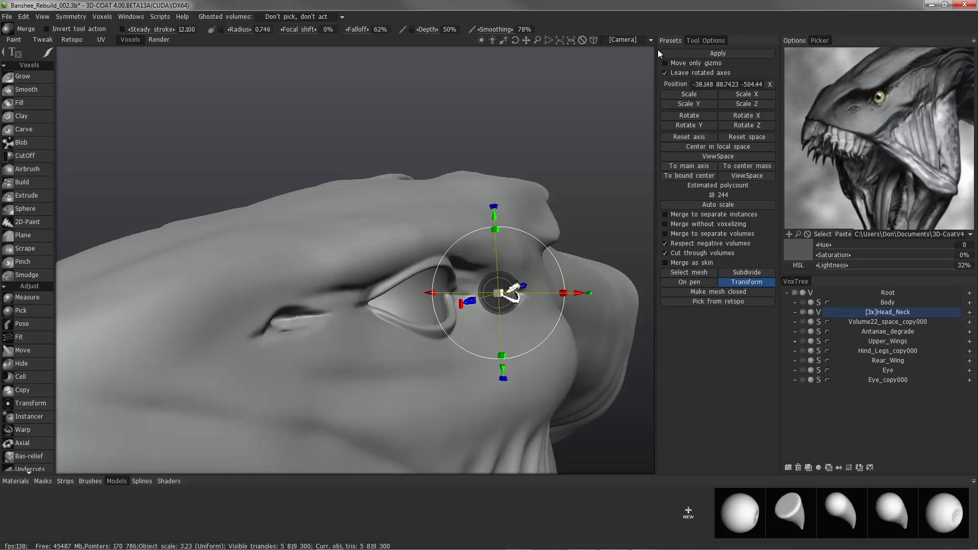
- Smooth the merged small eyelid's seam into the head and work its rim with Grow at radius about 1.9
left_click(12, 84)
left_click_drag(190, 116, 457, 218, "shift")
scroll(448, 244, "down", 2)
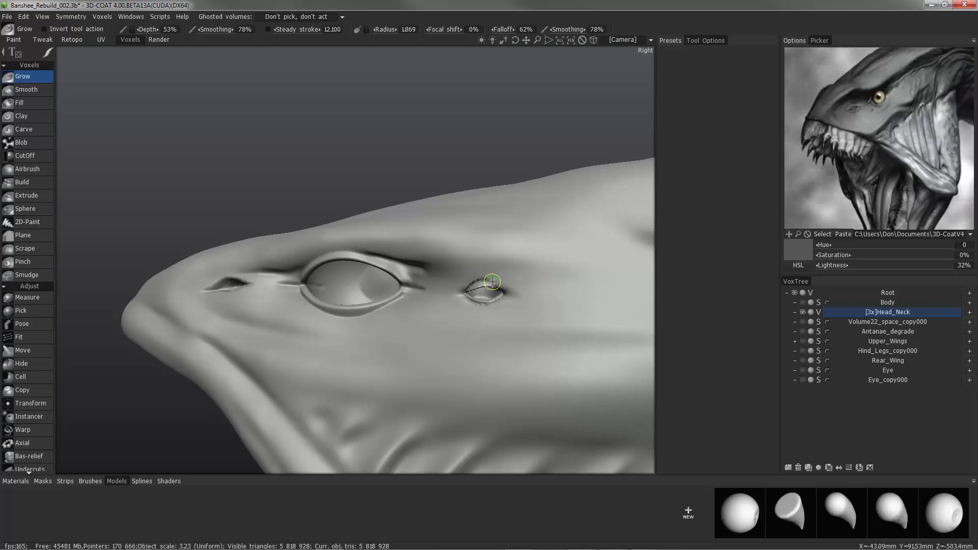
mouse_move(475, 289)
left_mouse_down()
mouse_move(495, 289)
mouse_move(474, 266)
mouse_move(474, 317)
left_mouse_up()
- Build up and shape the rim around the small eyelid with Grow, reducing the radius to about 1.3
middle_click_drag(490, 239, 189, 244, "alt")
right_click_drag(189, 243, 200, 360, "alt")
middle_click_drag(200, 361, 314, 346, "alt")
mouse_move(289, 351)
left_mouse_down()
mouse_move(265, 343)
mouse_move(277, 307)
mouse_move(288, 302)
left_mouse_up()
right_click_drag(298, 313, 283, 313)
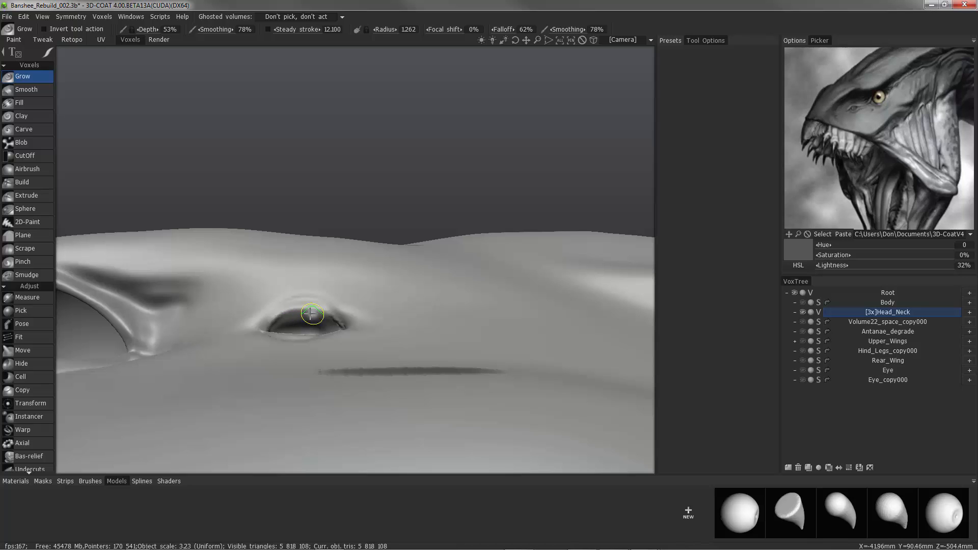
mouse_move(311, 314)
left_mouse_down()
mouse_move(294, 322)
mouse_move(337, 332)
mouse_move(255, 301)
mouse_move(291, 331)
mouse_move(290, 359)
mouse_move(323, 268)
mouse_move(378, 326)
left_mouse_up()
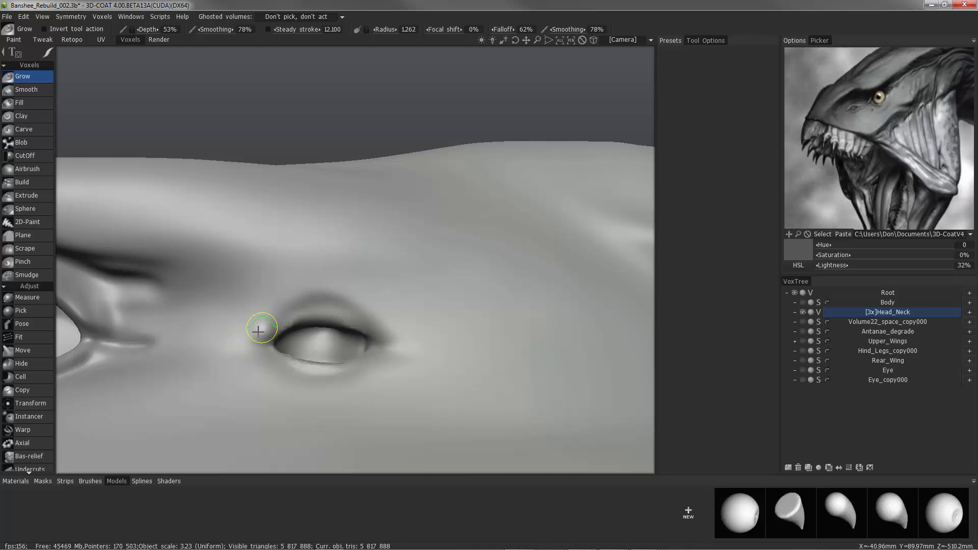
- Set up the voxel Pinch brush at radius about 1.6 and 124% depth, with another stroke mode and the second-to-last soft round alpha
left_click_drag(258, 261, 214, 266, "alt")
left_click(25, 262)
mouse_move(330, 306)
left_mouse_down("alt")
mouse_move(306, 308)
mouse_move(367, 328)
mouse_move(305, 301)
mouse_move(362, 321)
mouse_move(342, 305)
left_mouse_up("alt")
key("KP_6")
left_click(50, 53)
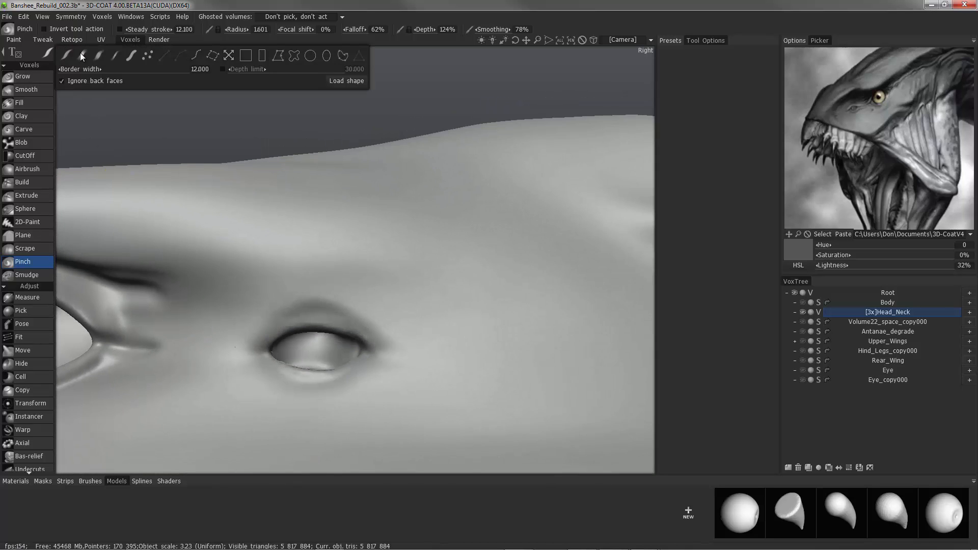
left_click(131, 57)
left_click(89, 482)
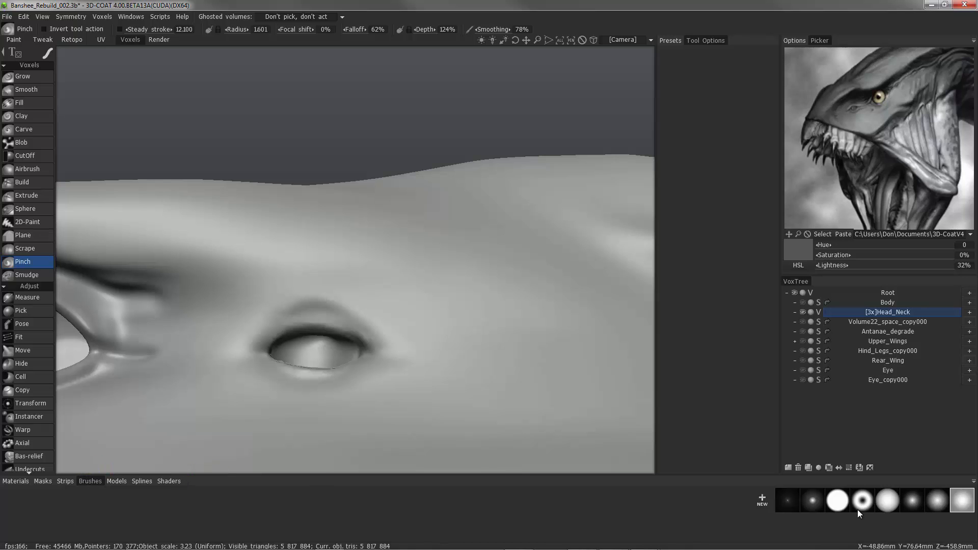
left_click(937, 501)
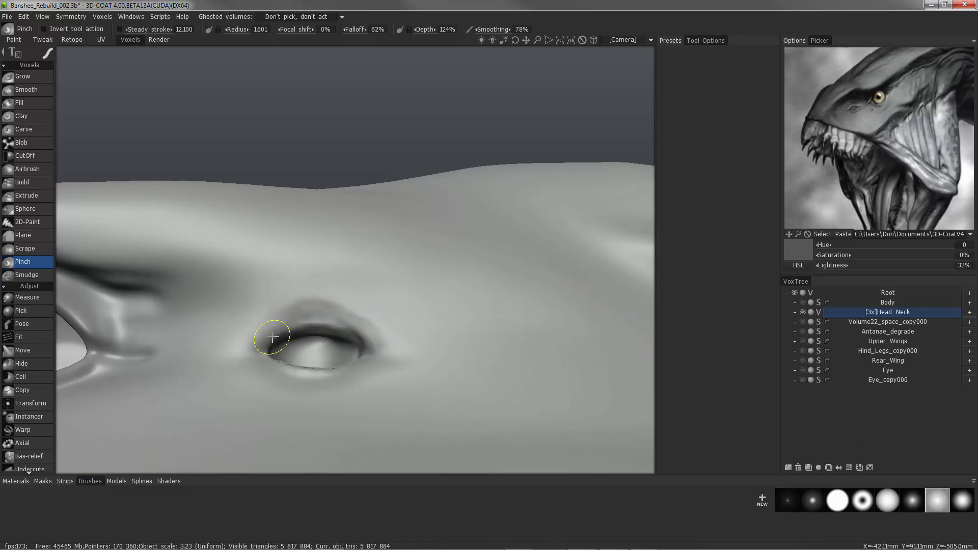
- Pinch the upper and lower rims of the small eyelid, lowering depth to 60% and using the last soft round alpha
mouse_move(273, 337)
left_mouse_down()
mouse_move(291, 330)
mouse_move(234, 352)
mouse_move(245, 344)
left_mouse_up()
mouse_move(278, 366)
left_mouse_down()
mouse_move(341, 377)
mouse_move(284, 373)
mouse_move(236, 351)
mouse_move(223, 318)
left_mouse_up()
left_click_drag(376, 312, 341, 321, "alt")
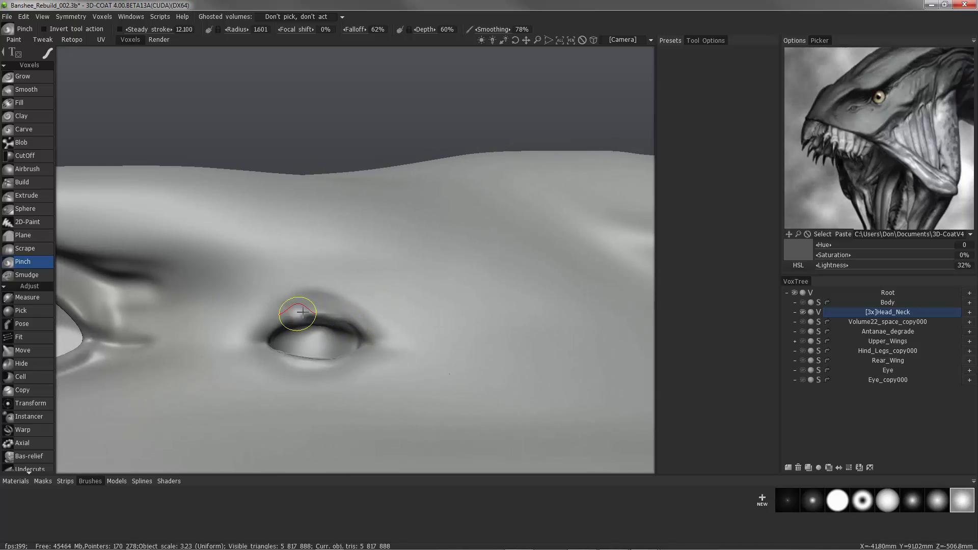
left_click_drag(350, 319, 321, 311)
mouse_move(317, 319)
left_mouse_down("alt")
mouse_move(303, 365)
mouse_move(313, 369)
left_mouse_up("alt")
mouse_move(338, 360)
left_mouse_down()
mouse_move(360, 343)
mouse_move(258, 347)
mouse_move(211, 327)
mouse_move(214, 306)
left_mouse_up()
right_click_drag(214, 306, 243, 338, "alt")
left_click_drag(243, 338, 204, 326, "alt")
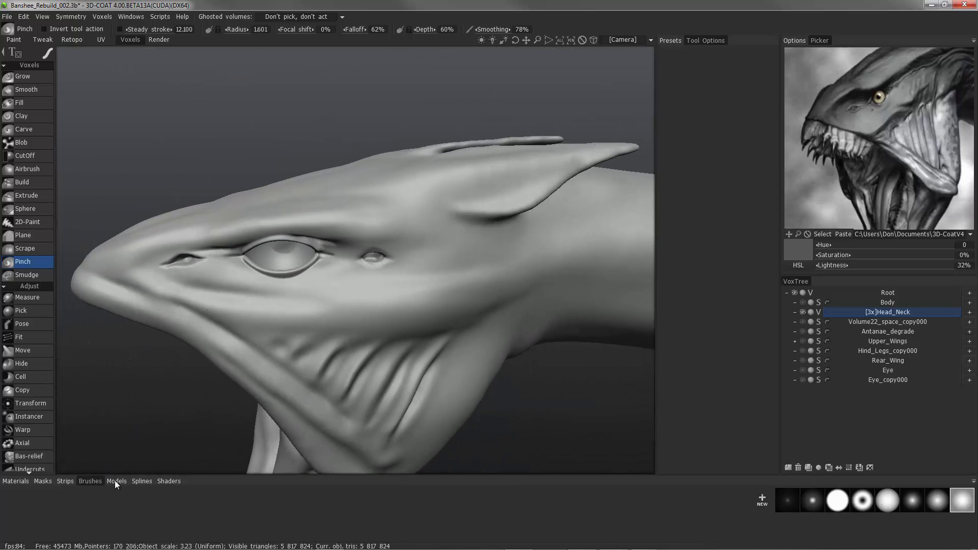
- Load the smaller of the first two sphere primitives from the model library for merging into Head_Neck
left_click(116, 482)
left_click(974, 482)
left_click(931, 278)
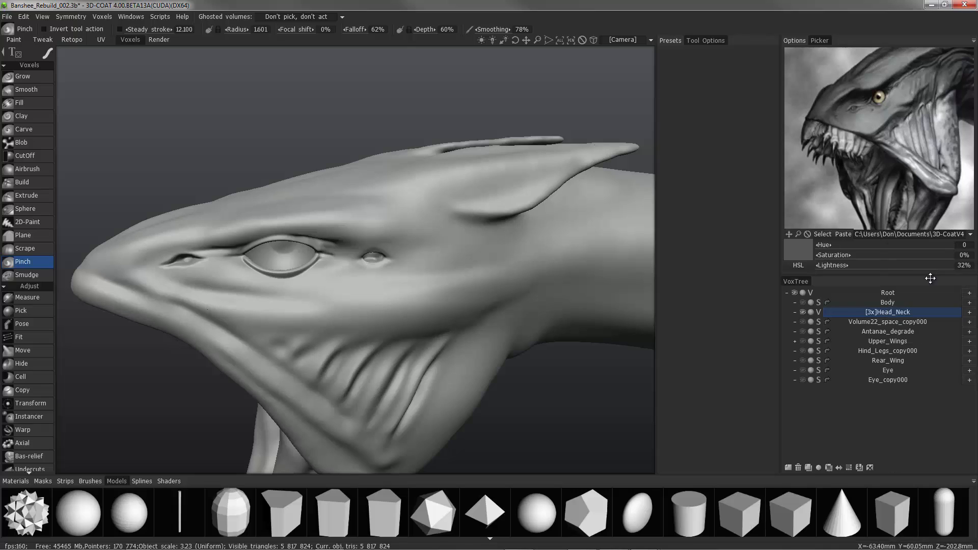
left_click(131, 522)
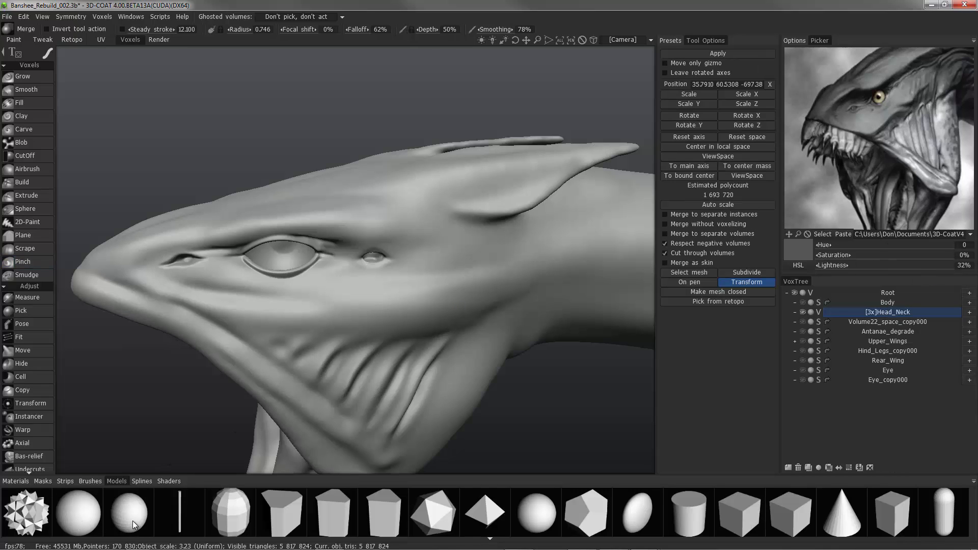
- Shrink the sphere and move it beside the head, to about X -30.3 and Z -482.3
right_click_drag(181, 443, 252, 360, "alt")
left_click_drag(179, 282, 163, 282)
left_click_drag(236, 274, 425, 263)
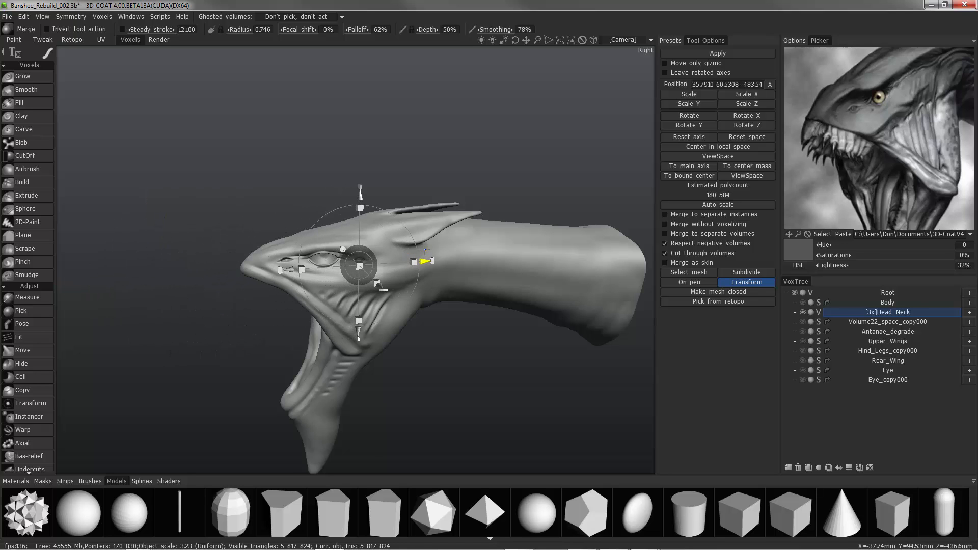
left_click_drag(415, 189, 399, 327, "alt")
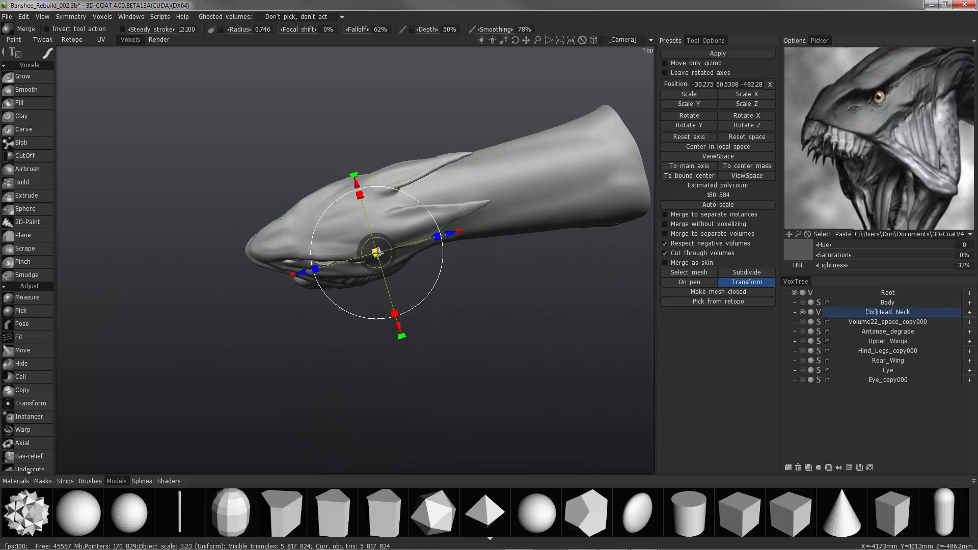
left_click_drag(377, 253, 366, 252)
- Shrink the sphere and move it into the small eye socket, to about X -35.2, Y 89.3, Z -503.4
left_click_drag(367, 285, 403, 229, "alt")
right_click_drag(403, 230, 402, 207, "alt")
left_click_drag(402, 207, 429, 129, "alt")
left_click_drag(431, 132, 456, 162, "alt")
left_click_drag(503, 194, 446, 193)
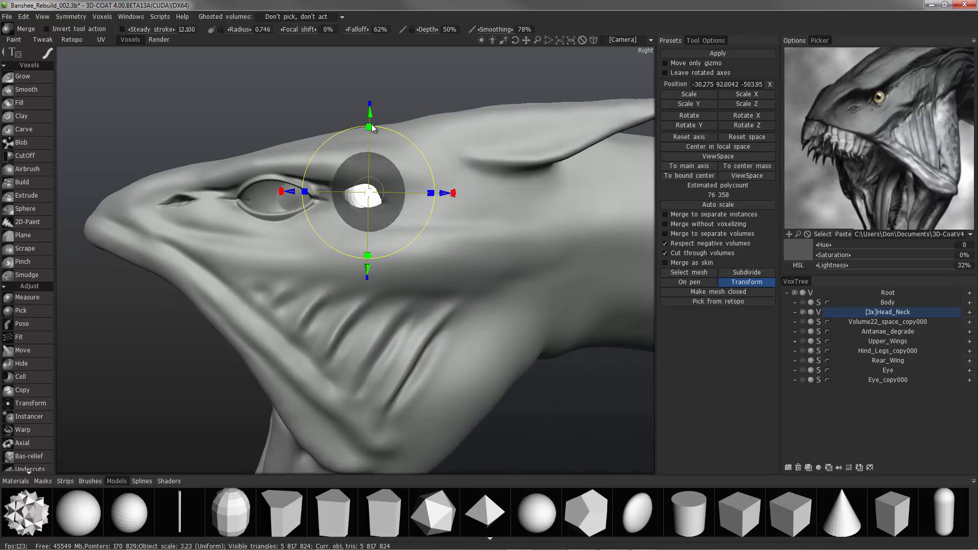
left_click_drag(367, 110, 370, 122)
left_click_drag(368, 201, 473, 209)
left_click_drag(459, 196, 373, 216, "alt")
left_click_drag(491, 215, 497, 216)
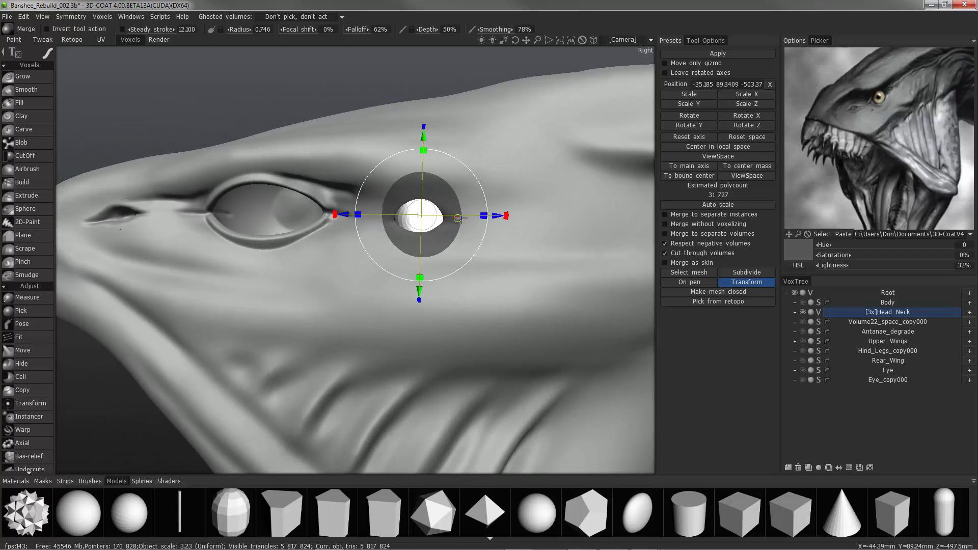
- Add a new root volume named Rear_Eye and merge the sphere into it
left_click(969, 293)
double_click(890, 390)
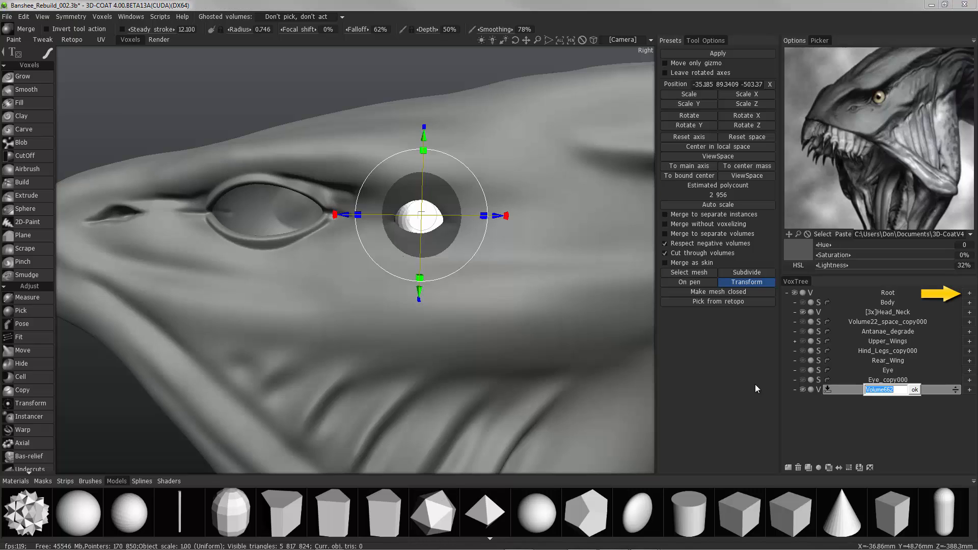
type("Rea")
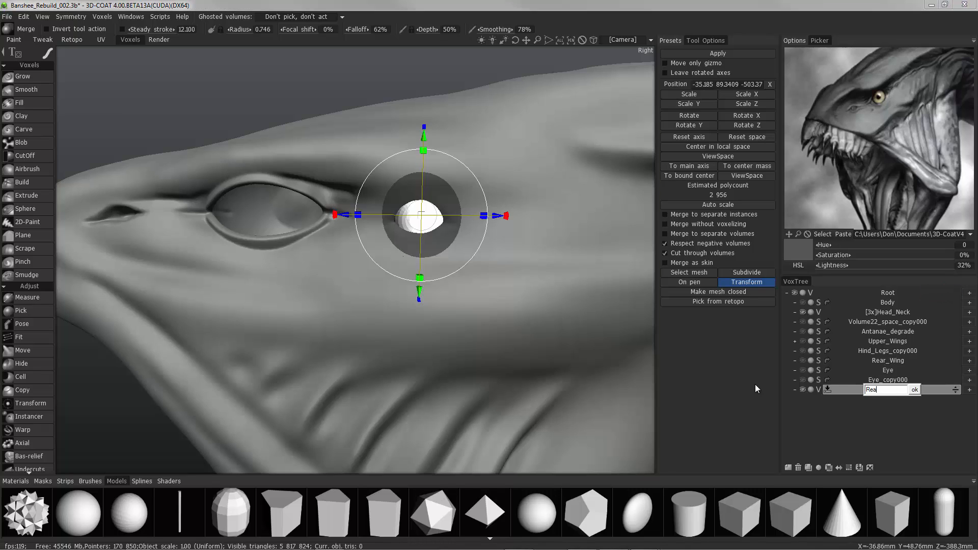
type("r_Eye")
key("Return")
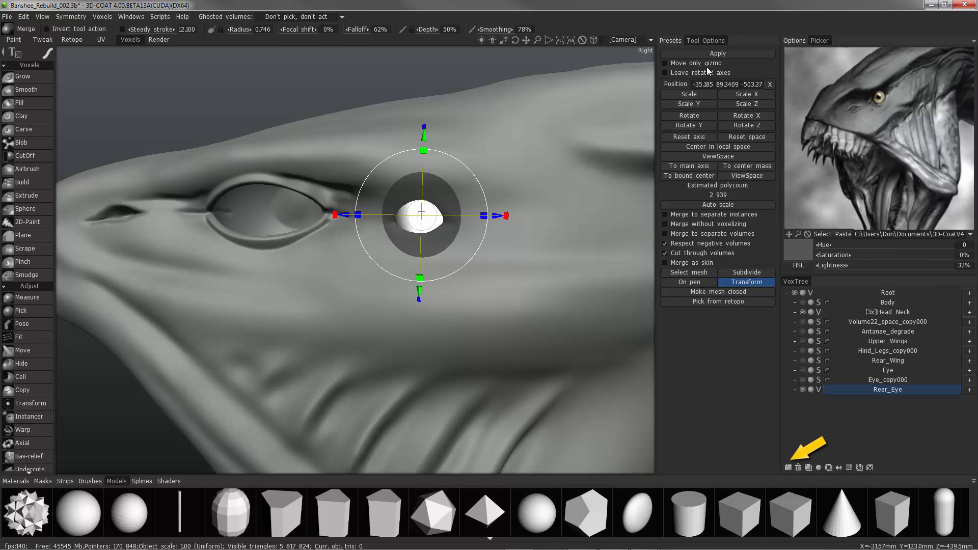
left_click(718, 53)
left_click(30, 77)
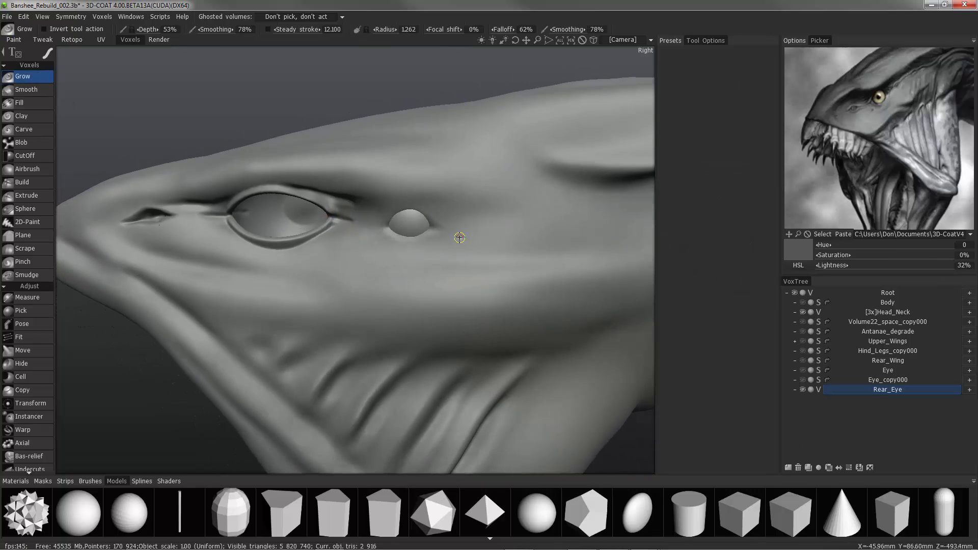
- Centre the Transform gizmo on Rear_Eye and adjust the eyeball's placement in its socket
left_click_drag(459, 237, 793, 299, "alt")
right_click_drag(793, 299, 316, 352, "alt")
left_click(47, 404)
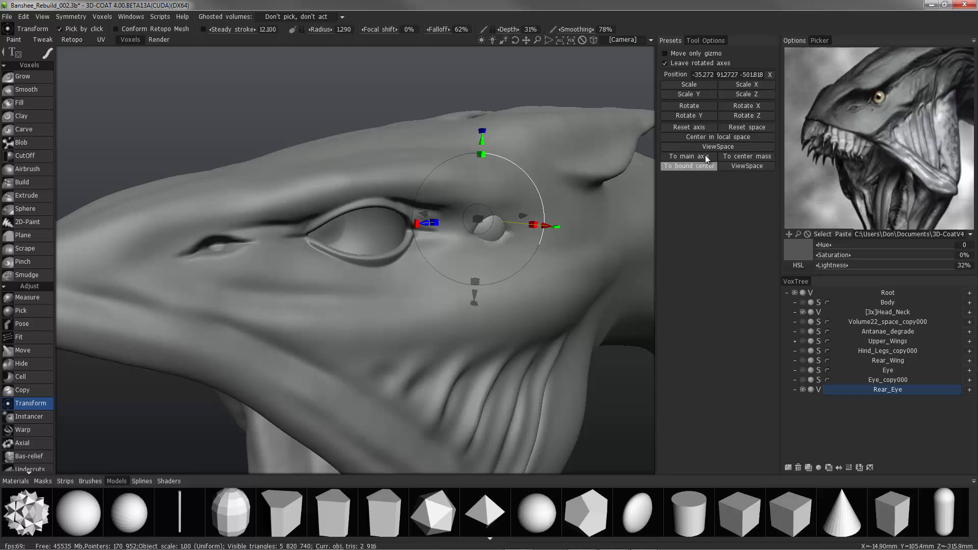
left_click(734, 160)
right_click_drag(601, 168, 535, 212, "alt")
left_click_drag(535, 212, 557, 263, "alt")
left_click_drag(522, 303, 575, 326)
left_click(26, 76)
- Examine how the rear eyeball sits in its socket from several angles and distances
right_click_drag(459, 245, 357, 245, "alt")
left_click_drag(560, 245, 479, 245, "alt")
right_click_drag(479, 245, 969, 300, "alt")
left_click_drag(417, 277, 439, 282, "alt")
right_click_drag(438, 282, 969, 351, "alt")
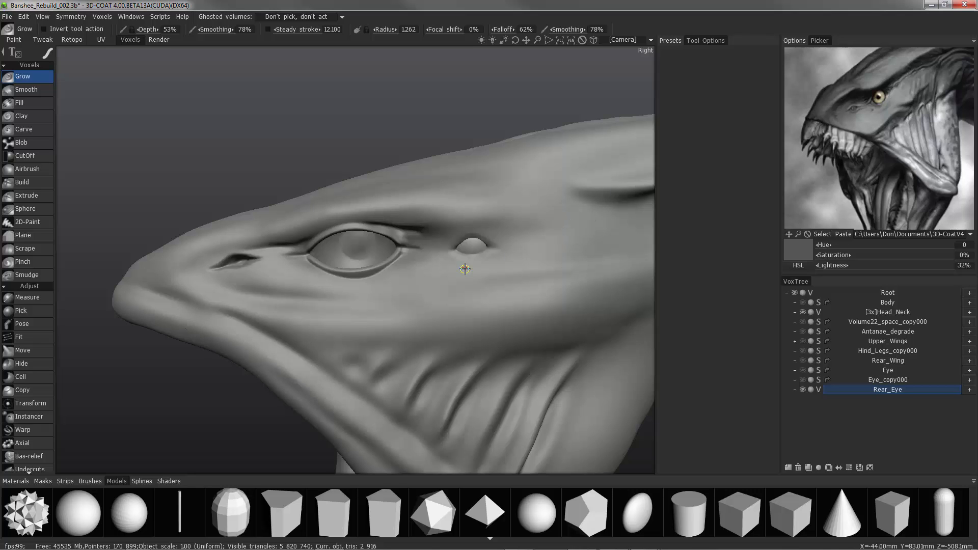
middle_click_drag(466, 269, 387, 198, "alt")
right_click_drag(387, 199, 328, 172, "alt")
middle_click_drag(365, 352, 359, 375, "alt")
right_click_drag(359, 375, 323, 205, "alt")
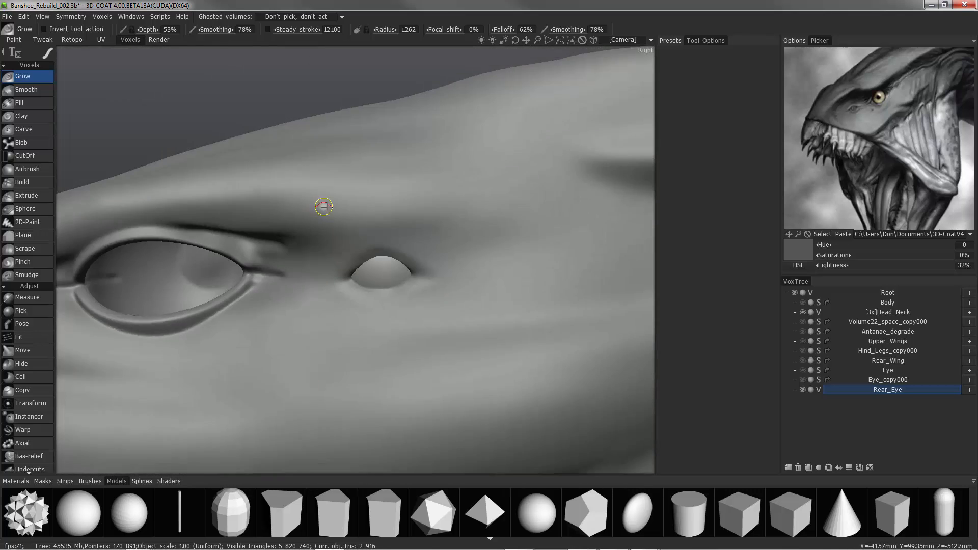
left_click_drag(323, 206, 301, 229, "alt")
- Ghost the Rear_Eye volume and make Head_Neck the active volume for the Build brush
left_click(22, 182)
left_click(95, 481)
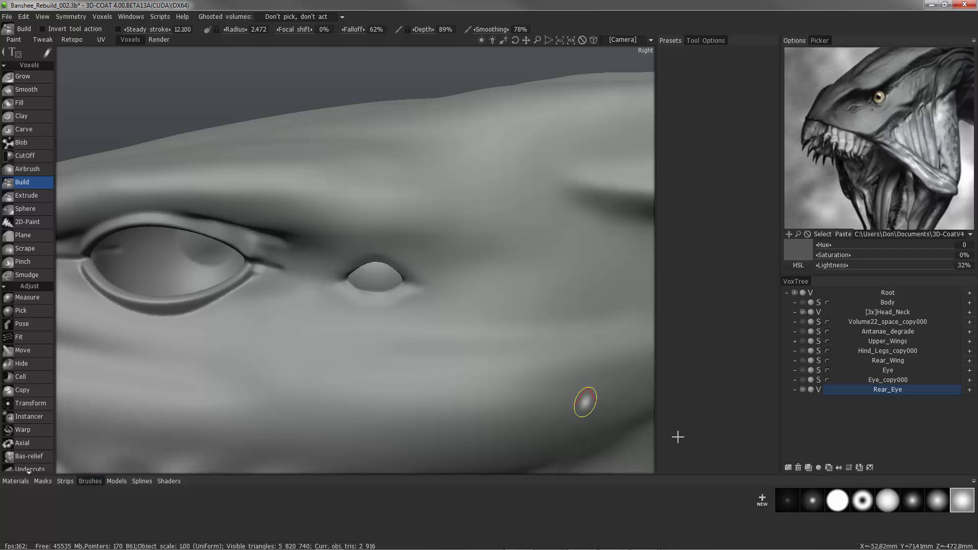
mouse_move(585, 402)
left_mouse_down("alt")
mouse_move(83, 293)
mouse_move(63, 445)
left_mouse_up("alt")
scroll(28, 397, "down", 8)
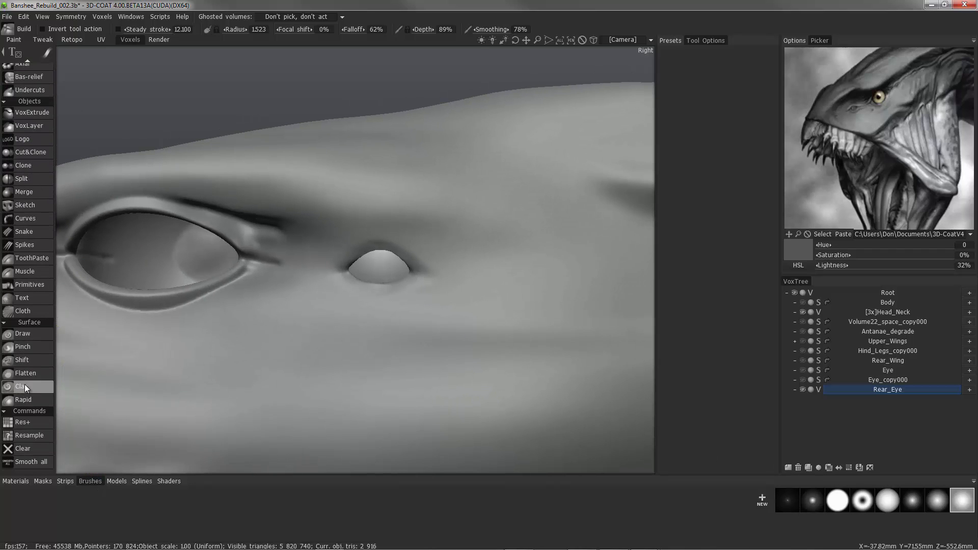
left_click(812, 389)
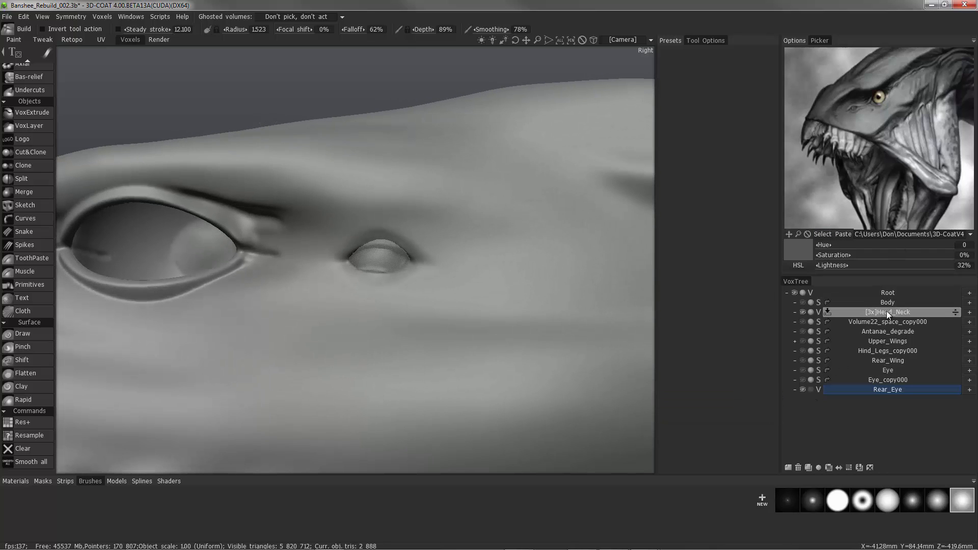
left_click(887, 312)
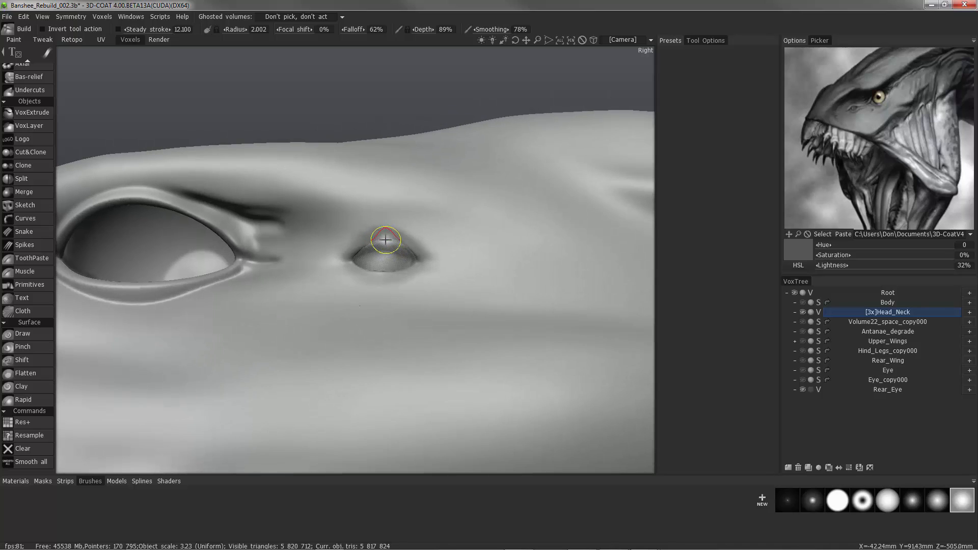
- Build up the rim around the small eye with the brush at radius about 2 and 48% depth
right_click_drag(404, 237, 405, 239)
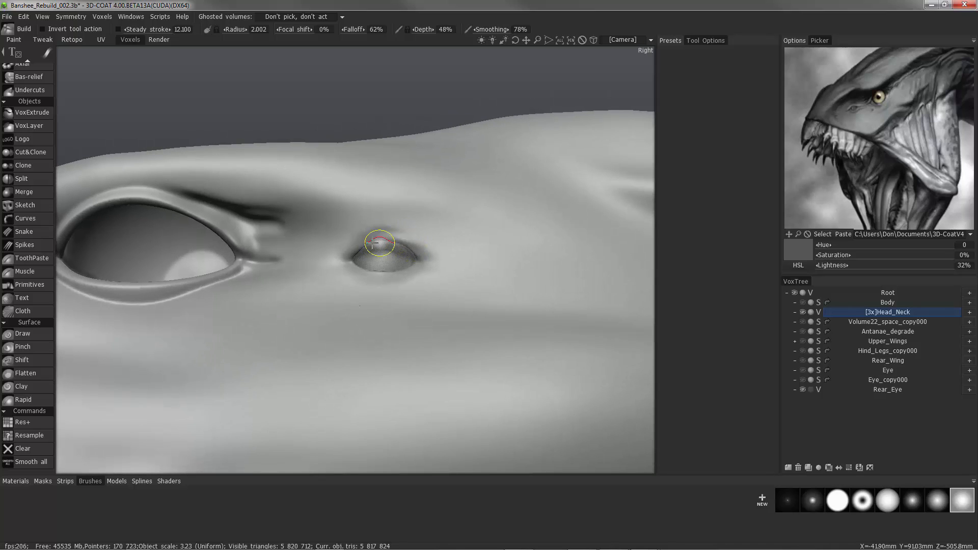
mouse_move(379, 244)
left_mouse_down()
mouse_move(414, 253)
mouse_move(334, 224)
left_mouse_up()
left_click_drag(398, 278, 415, 266, "alt")
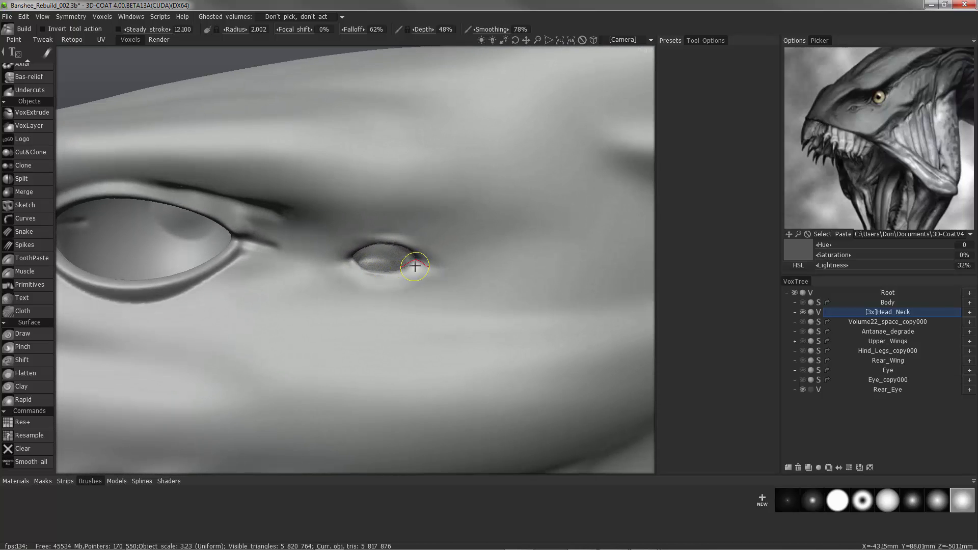
mouse_move(356, 270)
left_mouse_down("alt")
mouse_move(417, 273)
mouse_move(245, 245)
mouse_move(273, 238)
left_mouse_up("alt")
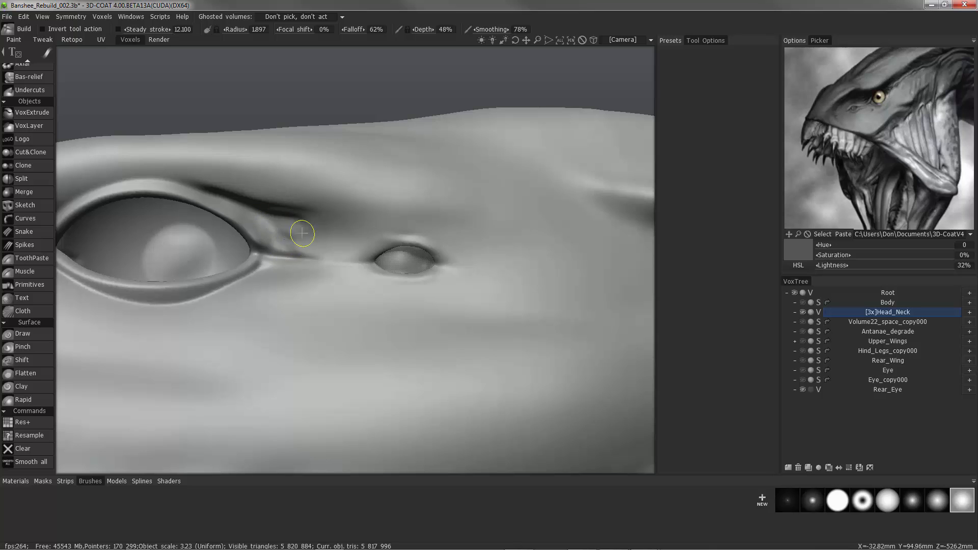
- Sculpt short wrinkles at the rear corner of the large eye using Build at radius about 1.9
left_click_drag(241, 205, 328, 281, "alt")
right_click_drag(328, 282, 339, 283, "alt")
mouse_move(321, 261)
left_mouse_down()
mouse_move(325, 273)
mouse_move(393, 221)
mouse_move(332, 298)
mouse_move(305, 288)
mouse_move(319, 301)
mouse_move(318, 336)
left_mouse_up()
mouse_move(345, 274)
left_mouse_down()
mouse_move(352, 317)
mouse_move(300, 328)
mouse_move(324, 333)
mouse_move(356, 310)
left_mouse_up()
mouse_move(342, 264)
left_mouse_down()
mouse_move(346, 327)
mouse_move(336, 334)
mouse_move(362, 307)
mouse_move(299, 308)
mouse_move(293, 317)
left_mouse_up()
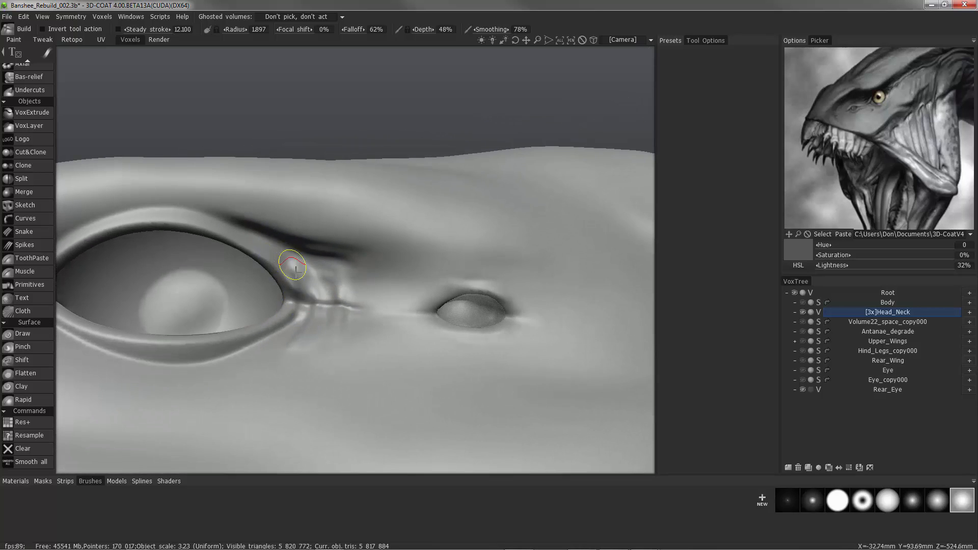
left_click_drag(291, 263, 311, 303)
mouse_move(298, 317)
left_mouse_down()
mouse_move(258, 345)
mouse_move(298, 299)
mouse_move(273, 334)
mouse_move(492, 276)
mouse_move(520, 291)
left_mouse_up()
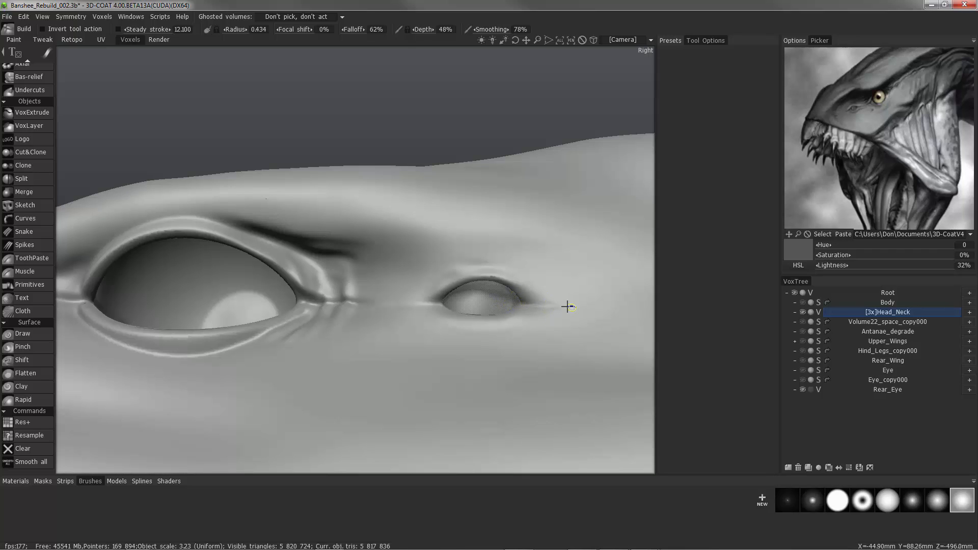
- Build a fold above and behind the small eye with the brush at radius about 2.2
left_click_drag(535, 305, 470, 283, "alt")
left_click_drag(186, 316, 250, 326, "alt")
mouse_move(316, 240)
right_mouse_down("alt")
mouse_move(356, 183)
mouse_move(369, 194)
mouse_move(391, 179)
right_mouse_up("alt")
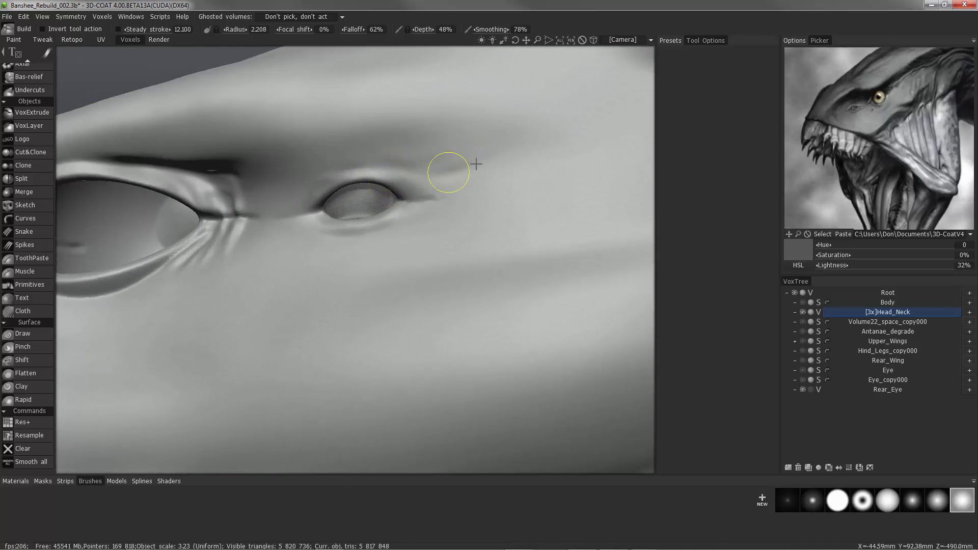
left_click_drag(476, 164, 450, 179)
left_click_drag(360, 165, 315, 173)
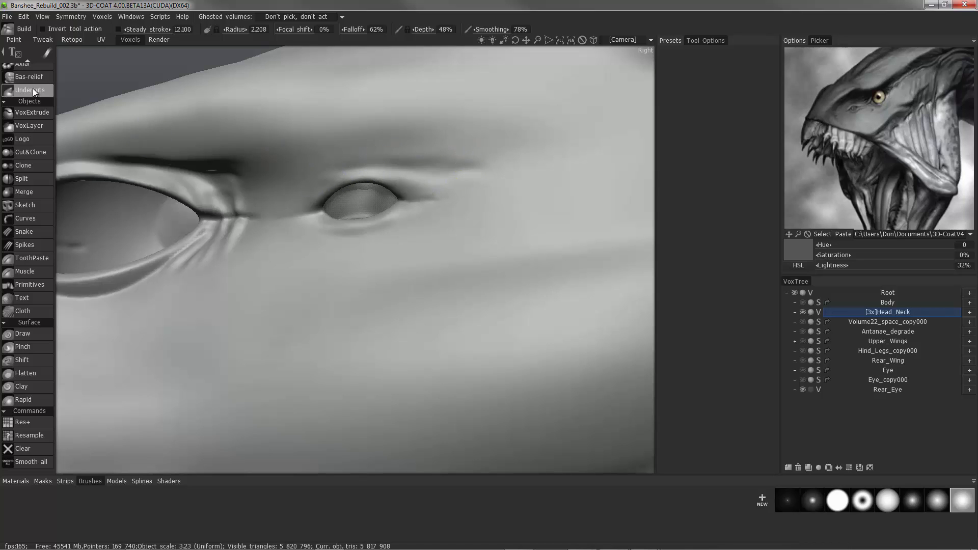
- Refine the folds by the small eye and behind the large eye using Grow at radius about 1.26 and 53% depth
scroll(33, 88, "up", 10)
left_click(22, 76)
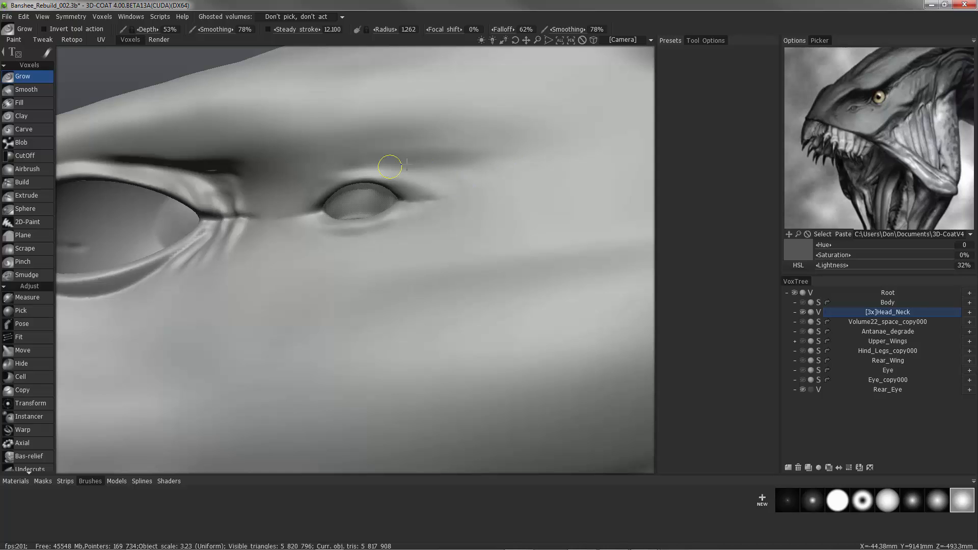
left_click_drag(270, 139, 390, 250, "alt")
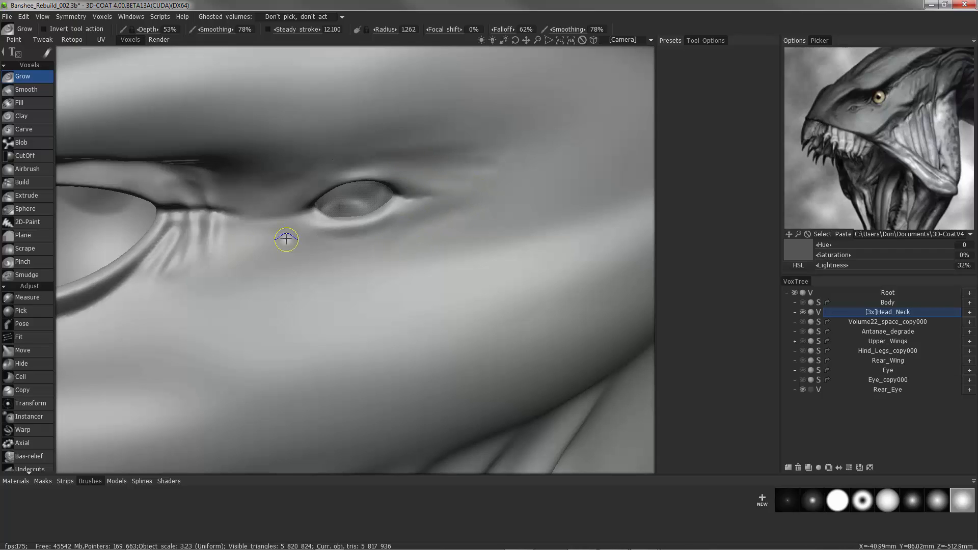
right_click_drag(278, 250, 320, 307, "alt")
left_click_drag(321, 307, 264, 285, "alt")
right_click_drag(264, 286, 186, 260, "alt")
left_click_drag(225, 179, 201, 247, "alt")
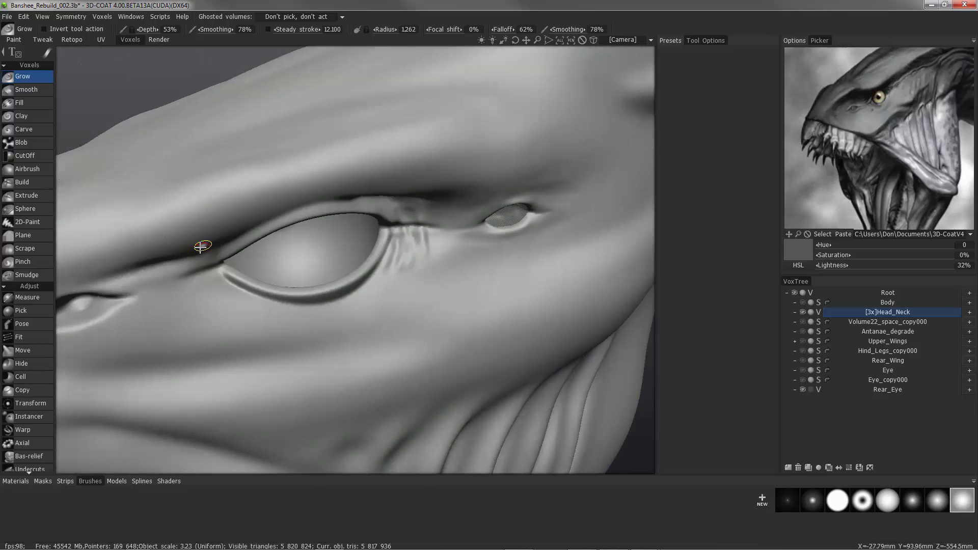
right_click_drag(201, 247, 419, 237, "alt")
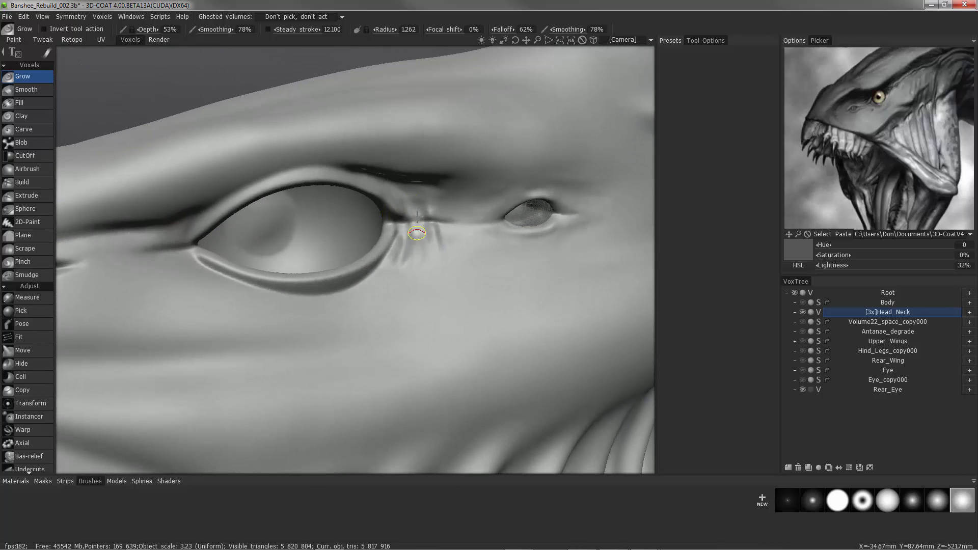
mouse_move(417, 232)
left_mouse_down("alt")
mouse_move(405, 199)
mouse_move(415, 192)
mouse_move(420, 265)
mouse_move(446, 250)
mouse_move(376, 160)
left_mouse_up("alt")
mouse_move(427, 251)
left_mouse_down("alt")
mouse_move(188, 277)
mouse_move(205, 254)
mouse_move(240, 247)
mouse_move(243, 235)
mouse_move(238, 246)
left_mouse_up("alt")
mouse_move(238, 246)
left_mouse_down("alt")
mouse_move(236, 260)
mouse_move(239, 252)
left_mouse_up("alt")
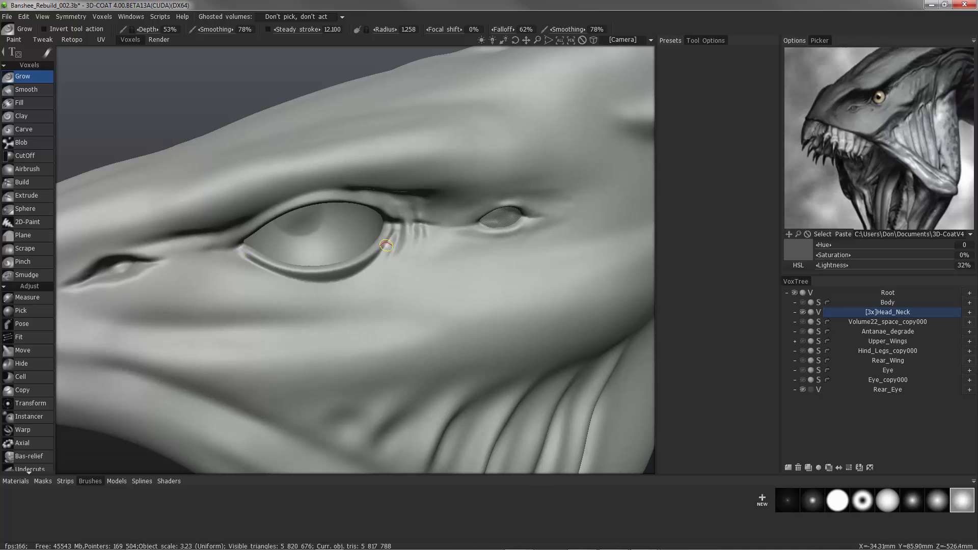
- Sculpt the inside and lower rim of the snout slit using Grow, reducing the radius from about 3.1 to 2.1
left_click_drag(386, 246, 201, 165, "alt")
right_click_drag(201, 165, 214, 244, "alt")
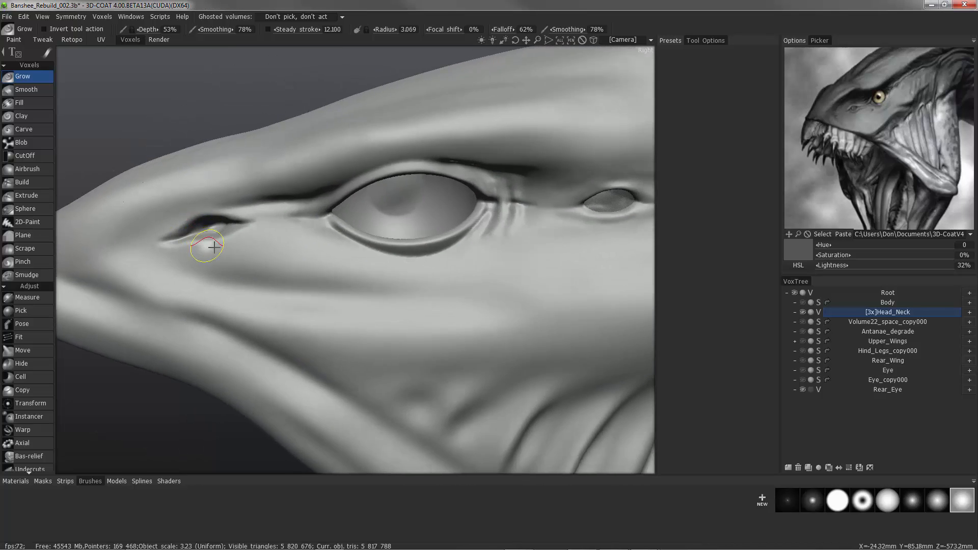
left_click_drag(214, 245, 219, 232, "alt")
mouse_move(219, 232)
left_mouse_down("alt")
mouse_move(212, 237)
mouse_move(229, 233)
mouse_move(205, 234)
mouse_move(237, 232)
mouse_move(204, 216)
left_mouse_up("alt")
mouse_move(168, 242)
left_mouse_down()
mouse_move(179, 241)
mouse_move(164, 243)
left_mouse_up()
mouse_move(198, 240)
left_mouse_down("alt")
mouse_move(207, 218)
mouse_move(233, 212)
mouse_move(135, 205)
mouse_move(212, 228)
left_mouse_up("alt")
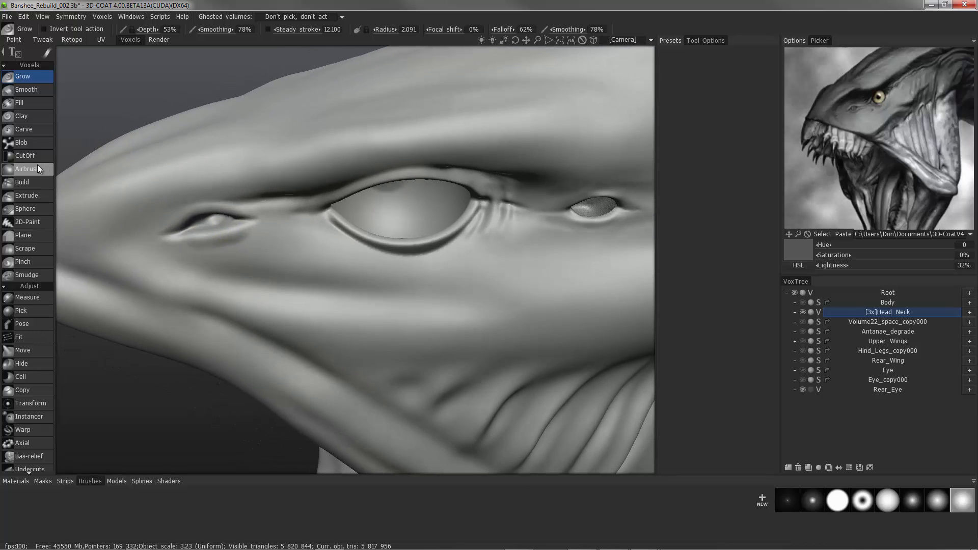
left_click_drag(59, 75, 62, 65, "alt")
- Build up the area between the snout slit and the large eye, raising the brush radius to about 2.6
left_click(36, 181)
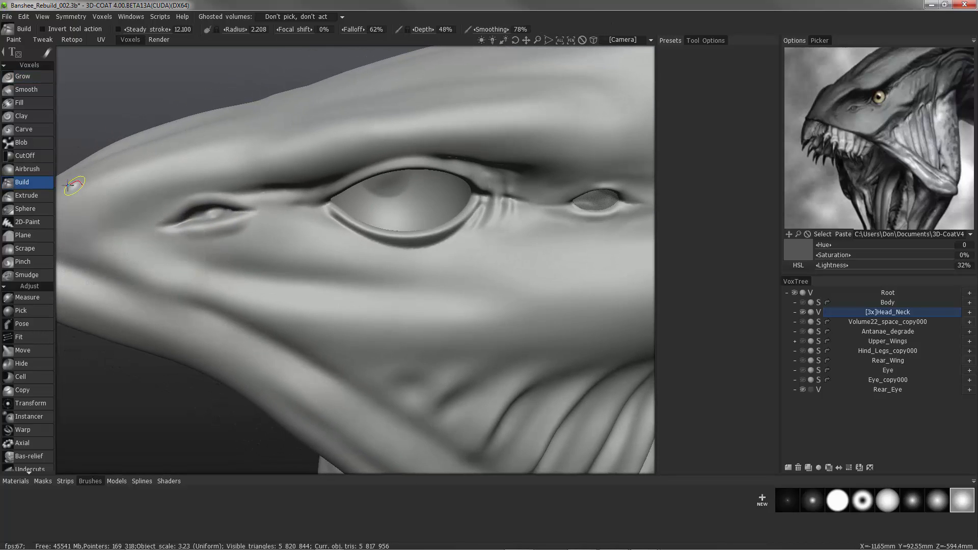
mouse_move(176, 201)
left_mouse_down("alt")
mouse_move(197, 214)
mouse_move(224, 204)
mouse_move(181, 217)
mouse_move(224, 221)
mouse_move(180, 232)
left_mouse_up("alt")
mouse_move(180, 231)
left_mouse_down("alt")
mouse_move(135, 233)
mouse_move(204, 227)
left_mouse_up("alt")
mouse_move(219, 223)
left_mouse_down()
mouse_move(293, 199)
mouse_move(267, 216)
mouse_move(286, 214)
left_mouse_up()
mouse_move(286, 216)
right_mouse_down()
mouse_move(325, 216)
mouse_move(309, 220)
right_mouse_up()
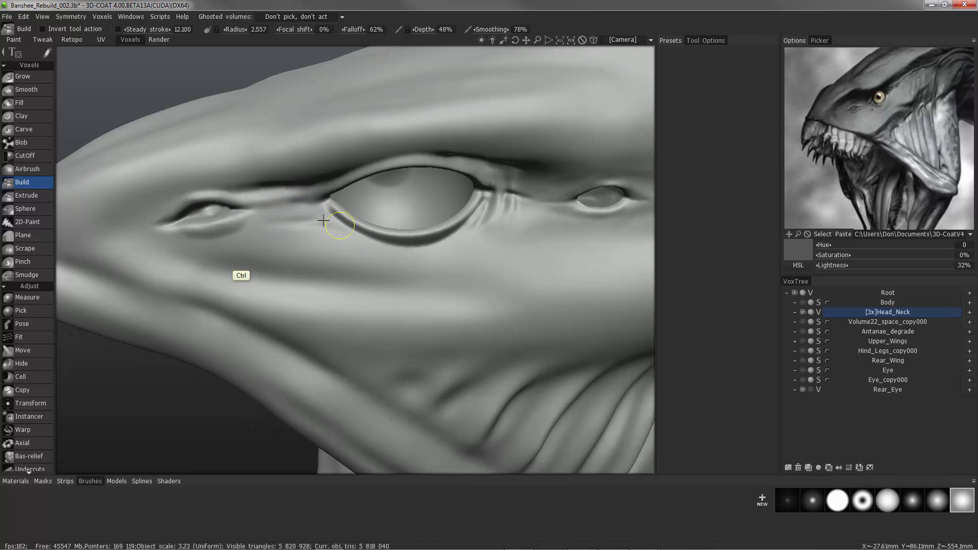
- Sculpt the snout using Build at radius about 5.1 with the sixth alpha, and bring up the symmetry plane
right_click_drag(249, 173, 203, 223, "alt")
mouse_move(204, 223)
left_mouse_down("alt")
mouse_move(163, 192)
mouse_move(265, 270)
mouse_move(206, 204)
mouse_move(326, 249)
mouse_move(181, 221)
mouse_move(252, 254)
left_mouse_up("alt")
left_click(912, 502)
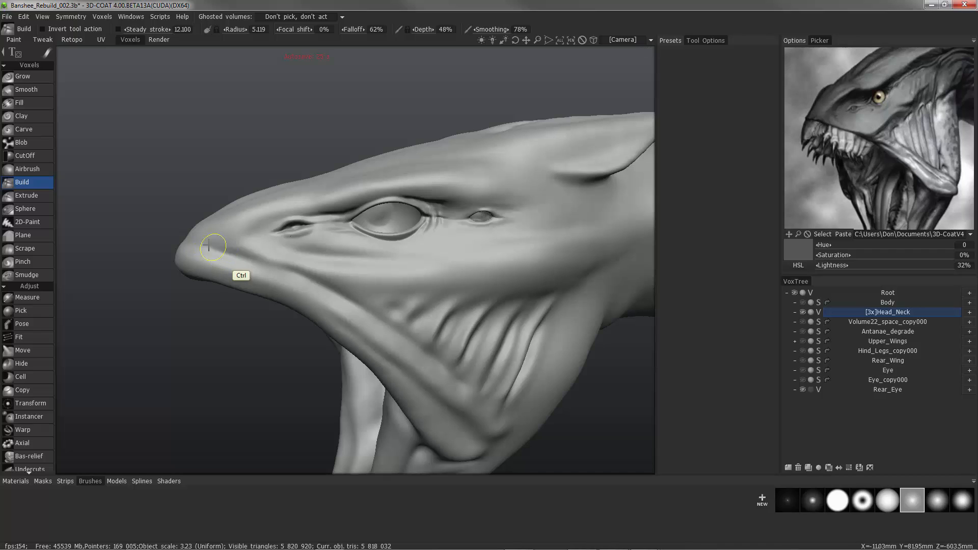
mouse_move(192, 245)
left_mouse_down("alt")
mouse_move(158, 255)
mouse_move(200, 246)
left_mouse_up("alt")
key("s")
left_click(264, 222)
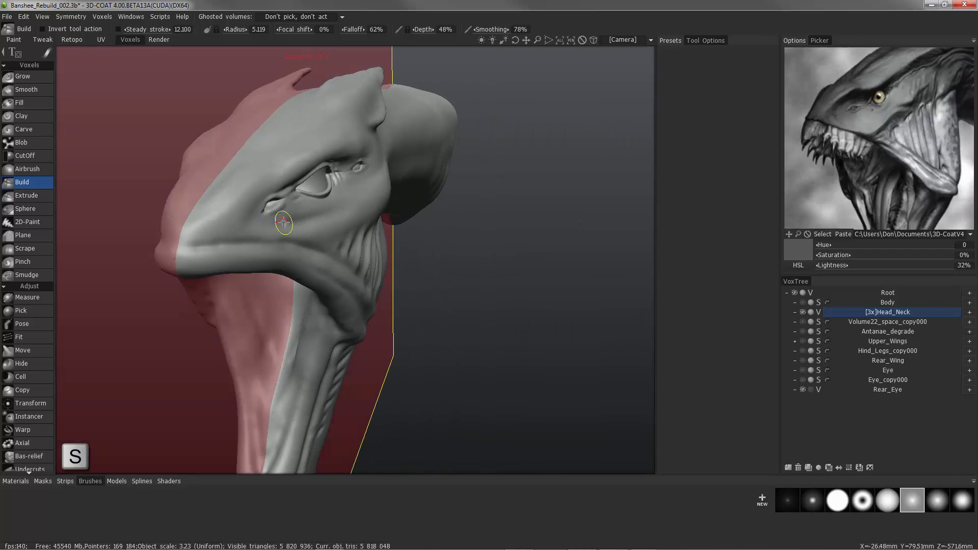
left_click_drag(364, 261, 381, 250, "alt")
right_click(872, 316)
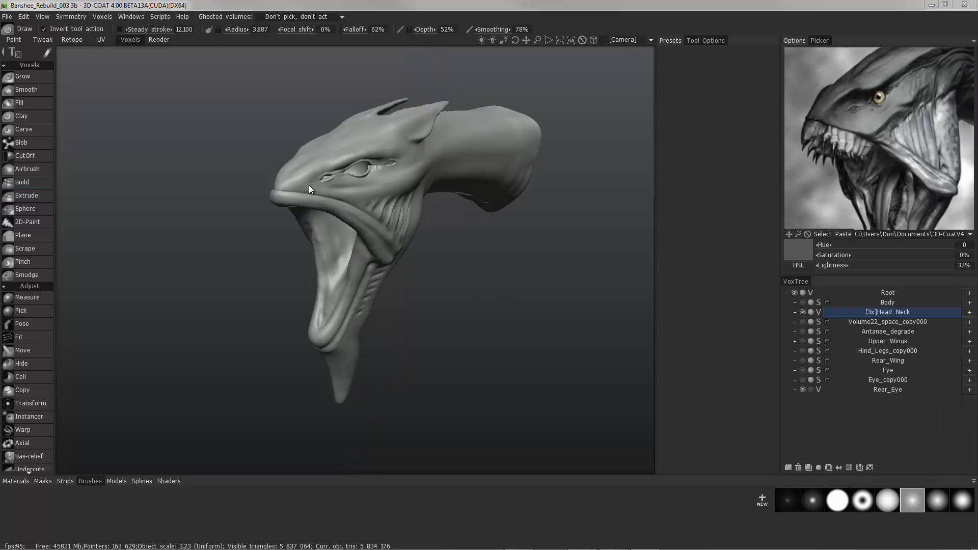
- Set up the voxel Pinch brush at radius about 10.9 and 104% depth, with a different stroke mode
left_click_drag(139, 147, 142, 173)
right_click_drag(142, 173, 117, 197)
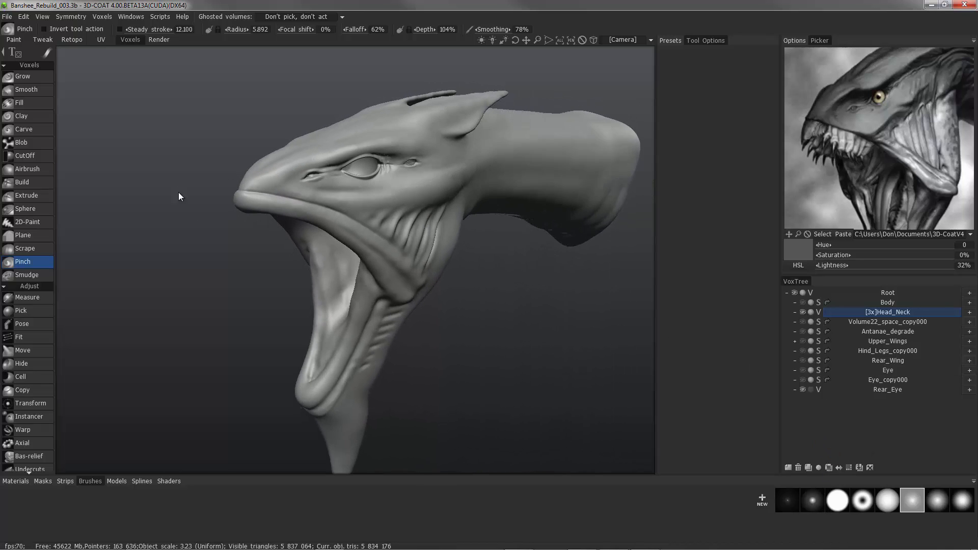
right_click_drag(267, 176, 215, 121)
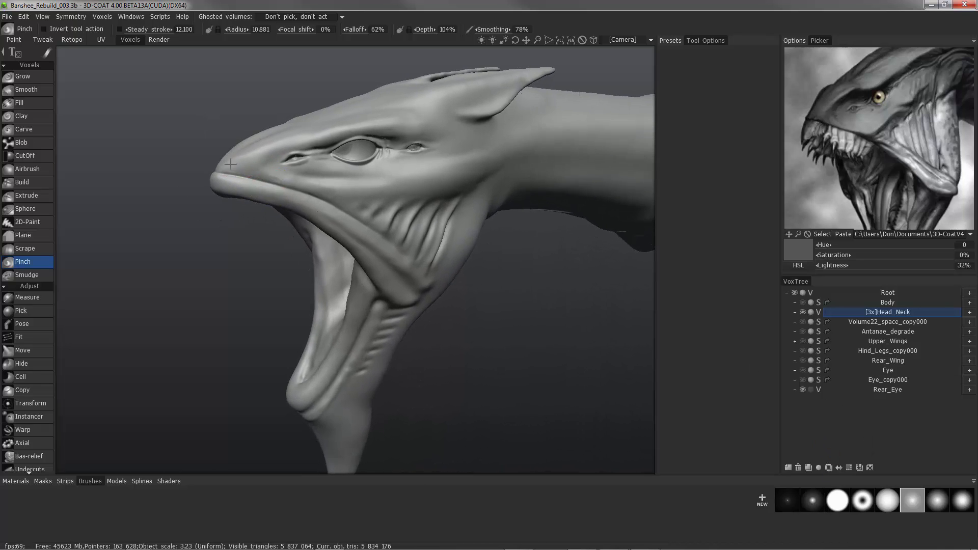
left_click(65, 54)
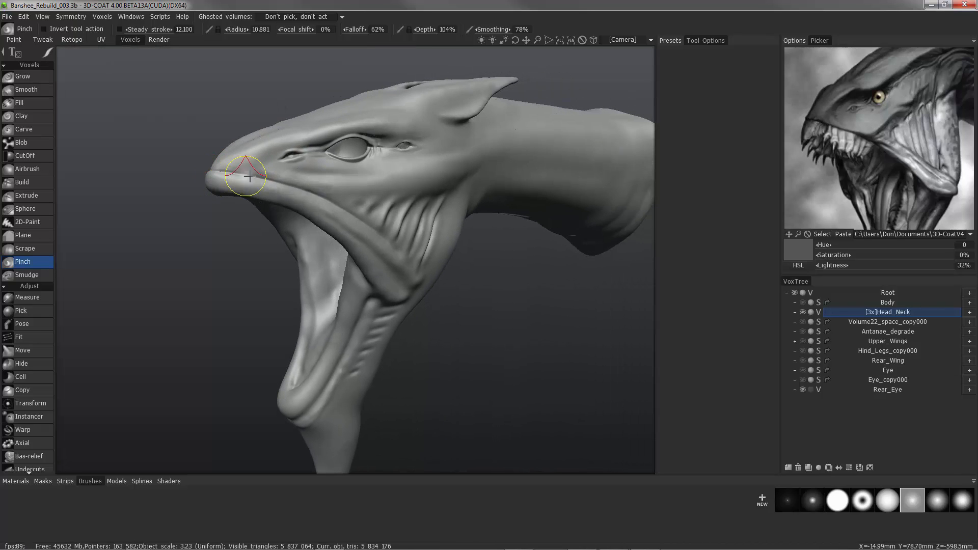
- Pinch the edge of the upper lip on both sides of the snout, switching to the eighth alpha and reducing the radius to about 10
left_click_drag(276, 184, 224, 176)
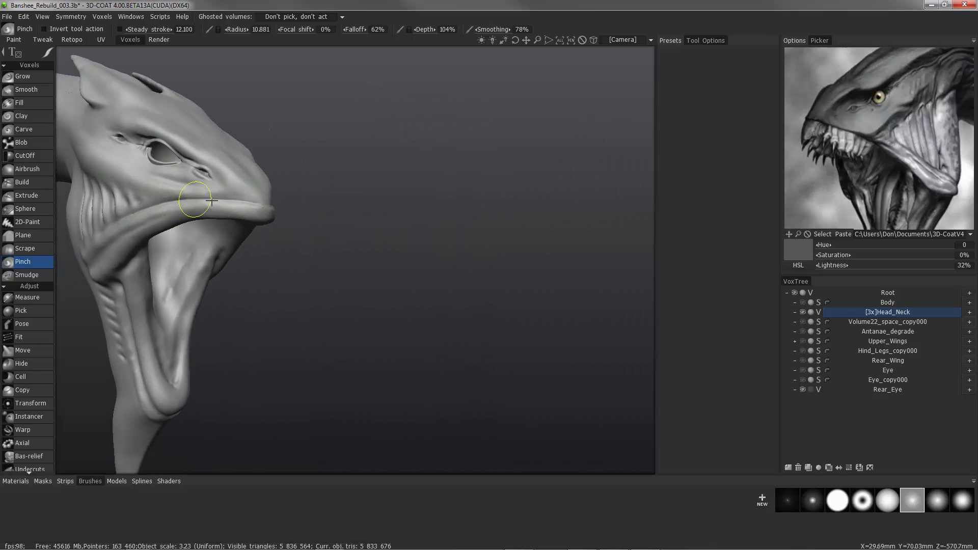
mouse_move(212, 202)
left_mouse_down()
mouse_move(256, 206)
mouse_move(176, 202)
mouse_move(184, 219)
left_mouse_up()
left_click(963, 500)
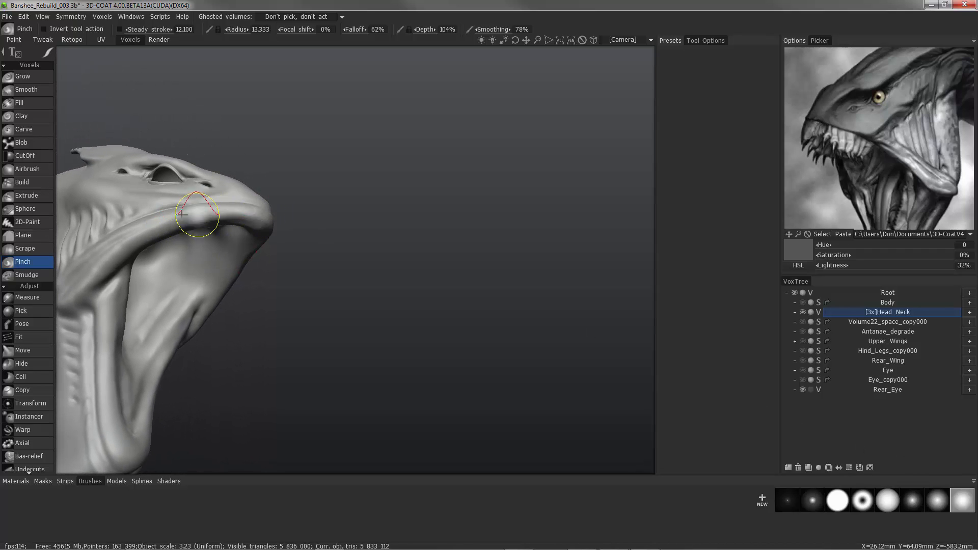
right_click_drag(182, 215, 176, 215)
mouse_move(229, 223)
left_mouse_down("alt")
mouse_move(267, 221)
mouse_move(243, 223)
left_mouse_up("alt")
mouse_move(174, 214)
left_mouse_down("alt")
mouse_move(254, 217)
mouse_move(181, 210)
left_mouse_up("alt")
left_click_drag(180, 210, 353, 213, "alt")
right_click_drag(353, 213, 126, 242, "alt")
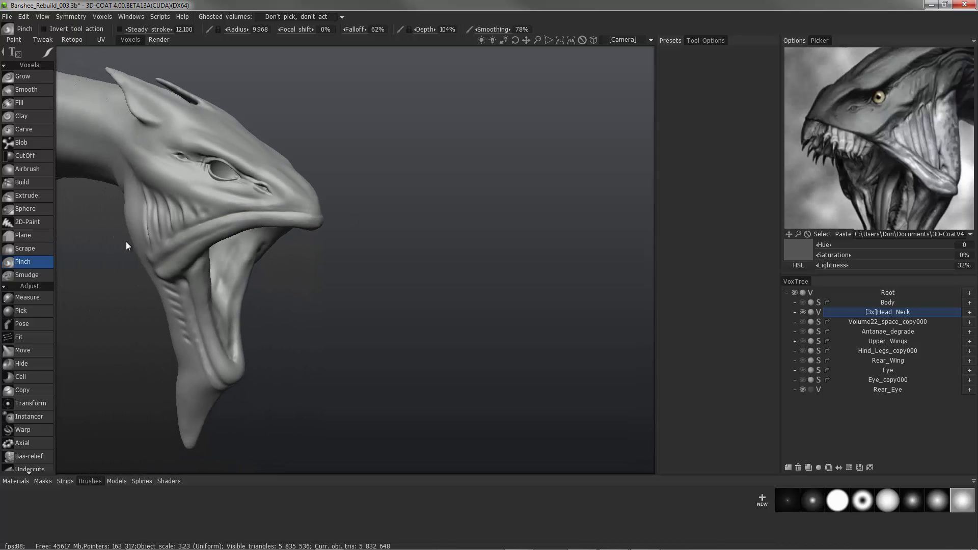
- Pinch the upper lip ridge from the snout tip back towards the jaw corner at radius about 10
left_click_drag(126, 241, 175, 201, "alt")
middle_click_drag(211, 238, 311, 241, "alt")
right_click_drag(306, 241, 399, 231, "alt")
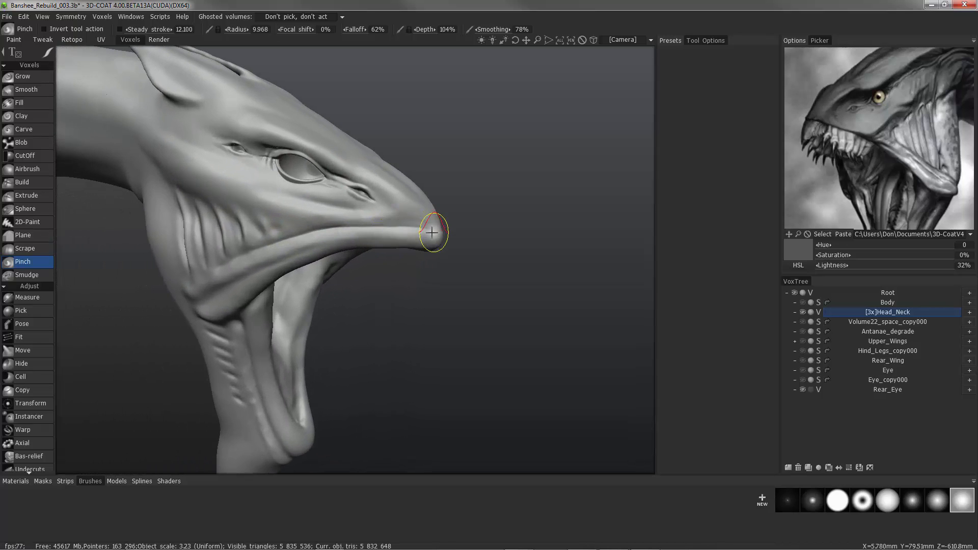
mouse_move(433, 232)
left_mouse_down()
mouse_move(262, 242)
mouse_move(312, 228)
mouse_move(275, 245)
mouse_move(341, 234)
mouse_move(270, 240)
mouse_move(286, 243)
mouse_move(268, 230)
mouse_move(304, 235)
left_mouse_up()
left_click_drag(250, 210, 273, 218, "alt")
- Pinch the lower edge of the upper lip near the snout with the sixth alpha at radius about 5.3
left_click(912, 501)
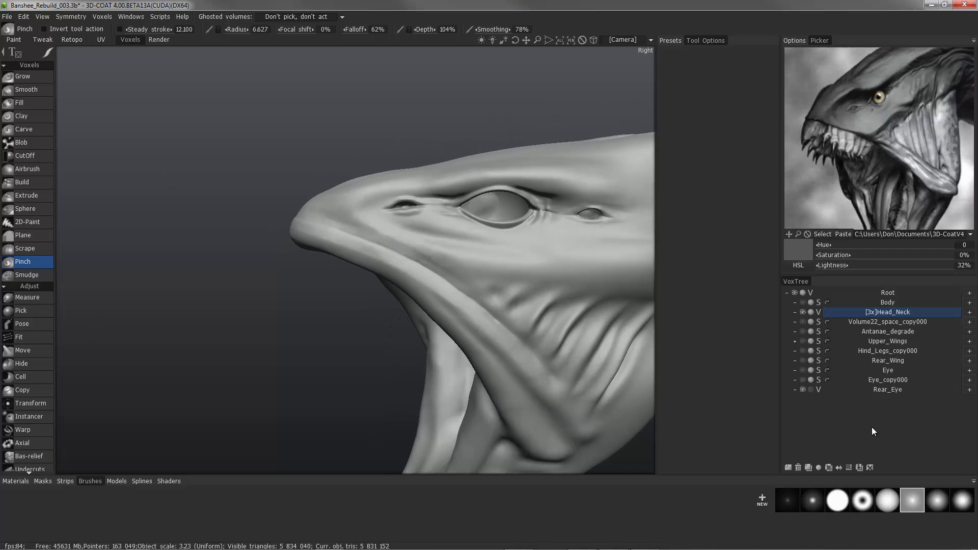
key("[")
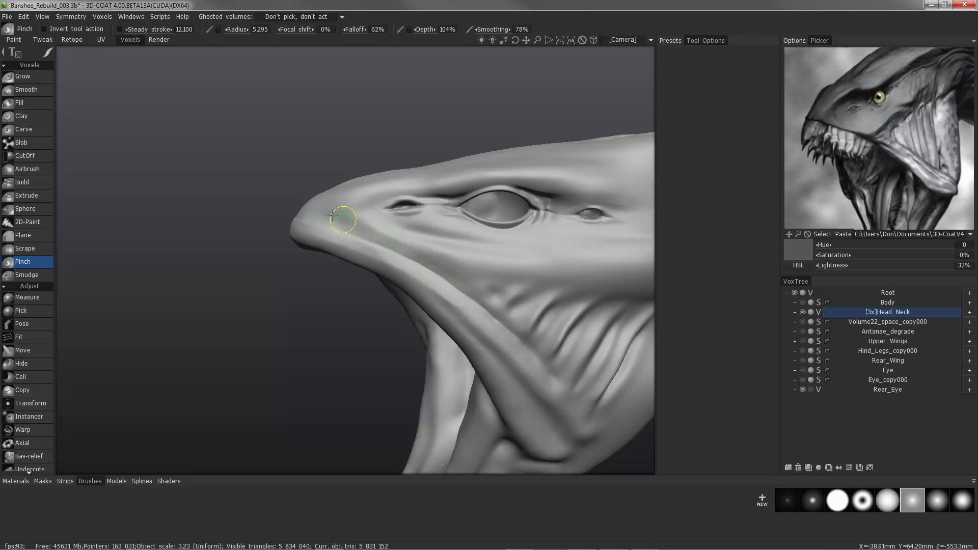
mouse_move(280, 207)
left_mouse_down("alt")
mouse_move(240, 216)
mouse_move(258, 237)
mouse_move(215, 210)
mouse_move(339, 281)
left_mouse_up("alt")
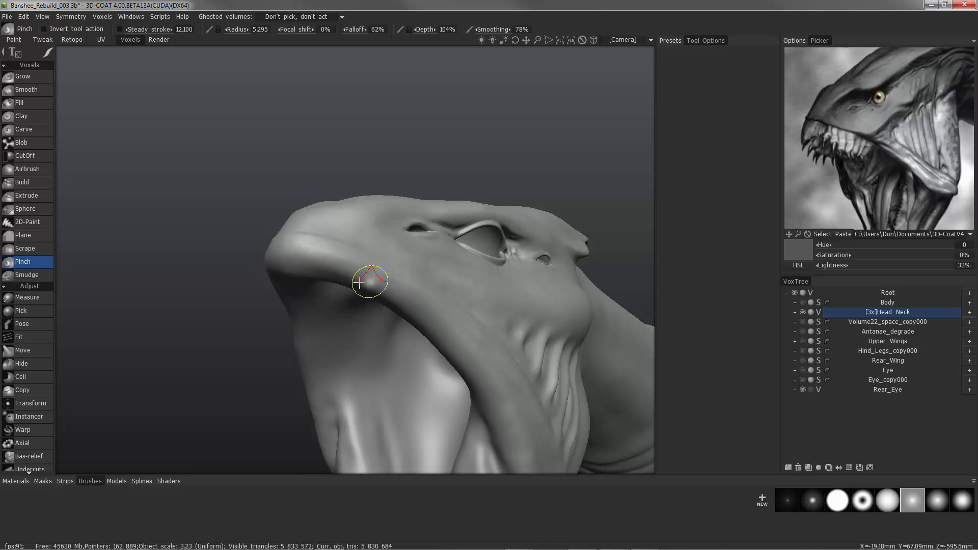
left_click_drag(359, 282, 214, 189, "alt")
- Build up the side and bridge of the snout using Build with the eighth alpha at radius about 6.9
left_click(23, 182)
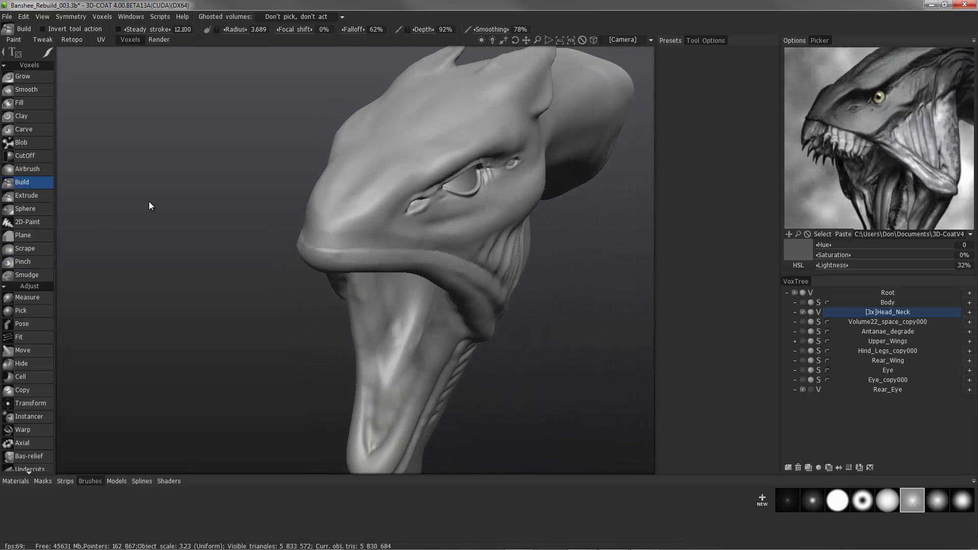
left_click_drag(149, 200, 189, 212, "alt")
right_click_drag(322, 229, 336, 229)
left_click(962, 500)
mouse_move(377, 240)
left_mouse_down("alt")
mouse_move(320, 229)
mouse_move(347, 224)
mouse_move(355, 235)
left_mouse_up("alt")
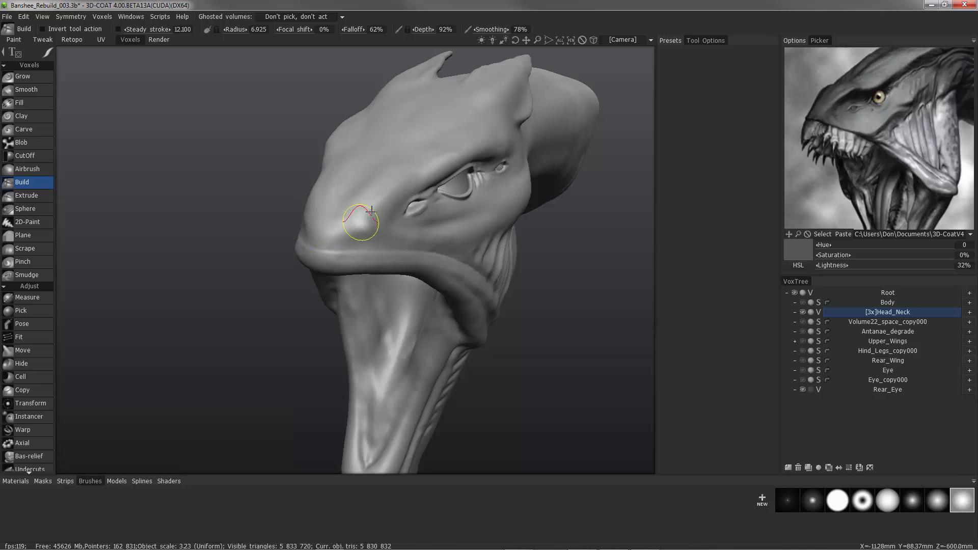
mouse_move(305, 233)
left_mouse_down("alt")
mouse_move(548, 160)
mouse_move(252, 282)
mouse_move(388, 160)
mouse_move(245, 238)
mouse_move(286, 240)
mouse_move(262, 234)
left_mouse_up("alt")
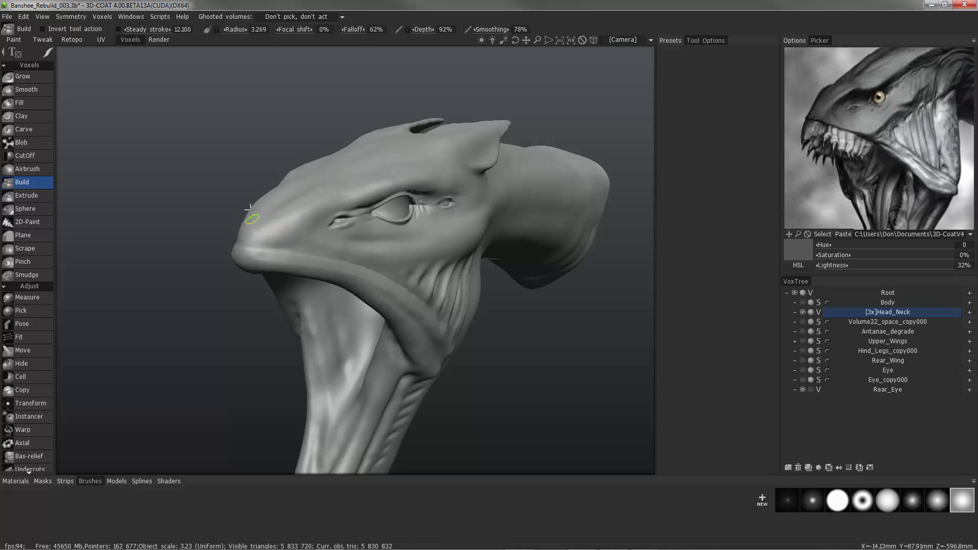
left_click_drag(250, 209, 525, 255, "alt")
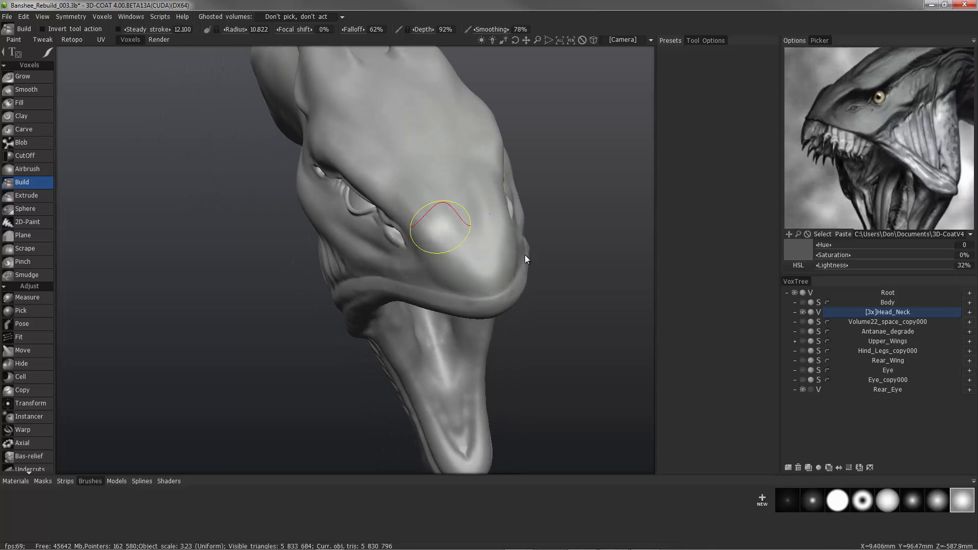
- Build up the area between the snout bridge and the brow with the fifth alpha at radius about 10.8
left_click(887, 500)
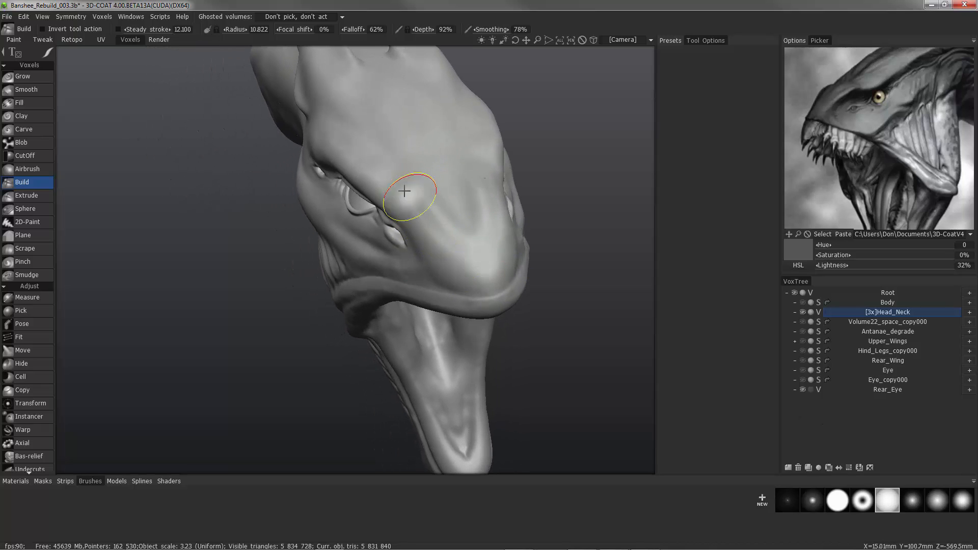
left_click_drag(404, 191, 469, 254)
mouse_move(435, 188)
left_mouse_down()
mouse_move(467, 238)
mouse_move(329, 168)
mouse_move(402, 184)
mouse_move(392, 169)
left_mouse_up()
mouse_move(391, 170)
left_mouse_down()
mouse_move(466, 240)
mouse_move(238, 142)
mouse_move(373, 252)
left_mouse_up()
mouse_move(374, 251)
left_mouse_down("alt")
mouse_move(228, 261)
mouse_move(115, 303)
mouse_move(186, 300)
mouse_move(242, 327)
mouse_move(328, 193)
mouse_move(438, 208)
mouse_move(305, 192)
mouse_move(328, 102)
mouse_move(434, 232)
left_mouse_up("alt")
- Sculpt long ridges across the top of the head from the horns towards the snout, reducing the radius from about 13.4 to 10.5
mouse_move(334, 205)
left_mouse_down("alt")
mouse_move(345, 143)
mouse_move(395, 185)
mouse_move(408, 209)
mouse_move(321, 218)
mouse_move(212, 135)
mouse_move(338, 303)
left_mouse_up("alt")
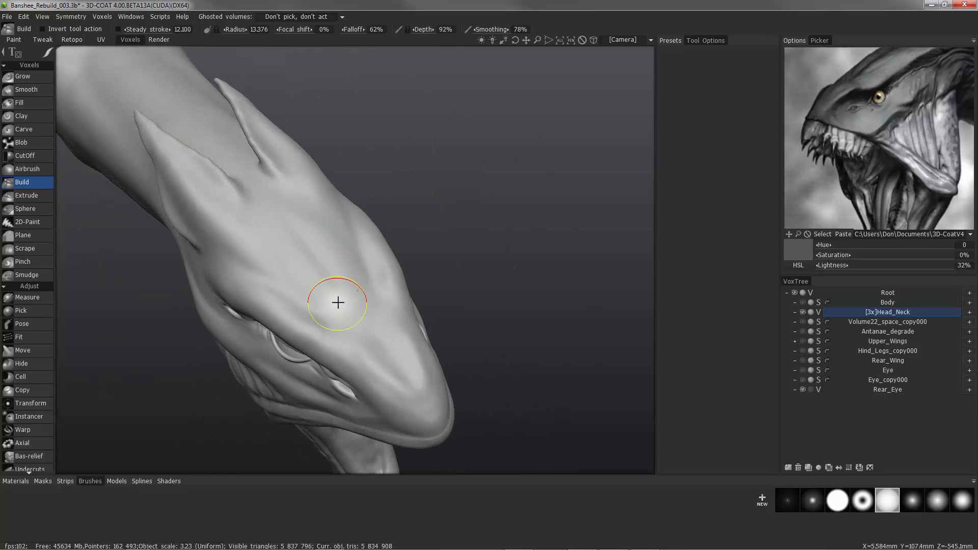
left_click_drag(258, 247, 354, 314)
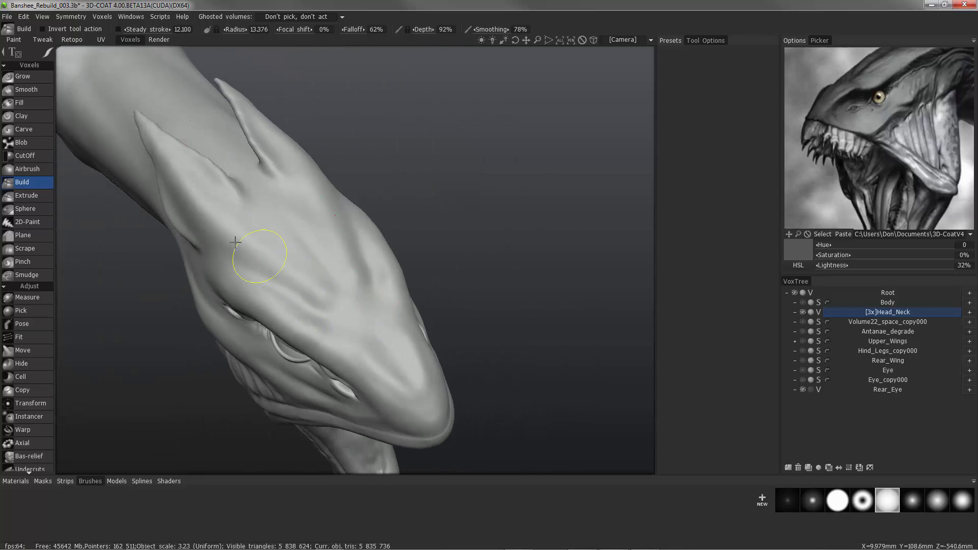
mouse_move(235, 242)
left_mouse_down()
mouse_move(358, 323)
mouse_move(213, 248)
mouse_move(316, 262)
left_mouse_up()
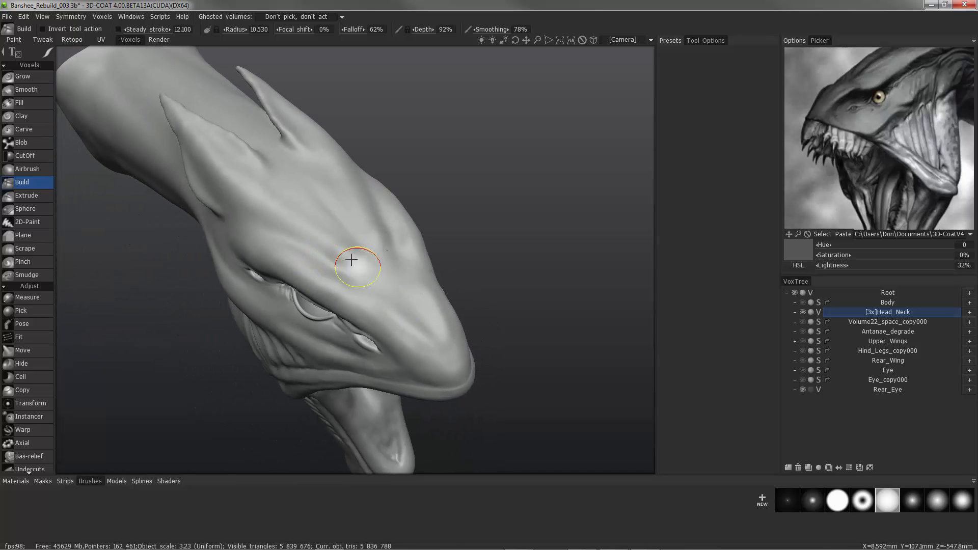
mouse_move(419, 325)
left_mouse_down("alt")
mouse_move(421, 334)
mouse_move(280, 247)
mouse_move(131, 297)
mouse_move(183, 290)
mouse_move(389, 219)
mouse_move(390, 235)
left_mouse_up("alt")
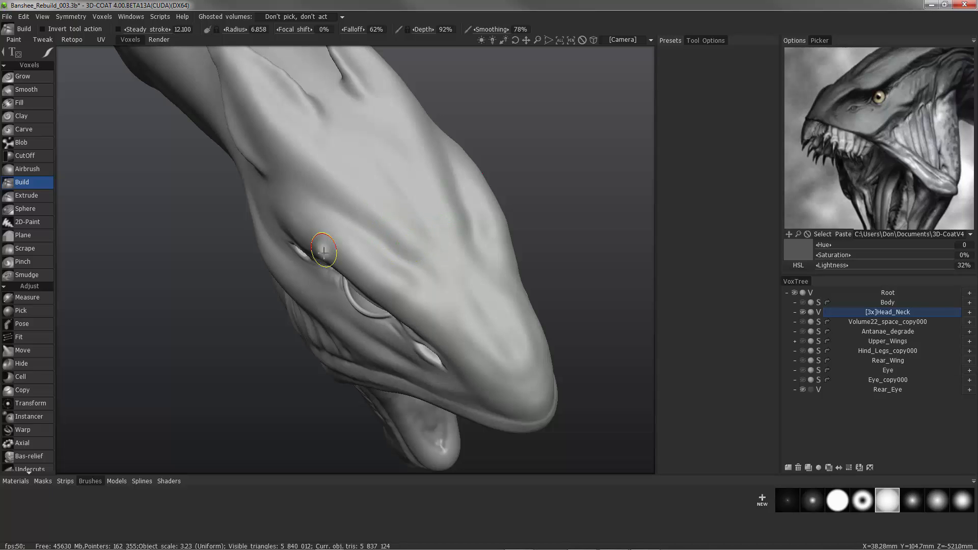
- Switch Build to a different stroke mode and the eighth alpha, and build up the brow behind the large eye at radius about 6.9
left_click_drag(324, 252, 336, 158, "alt")
mouse_move(377, 260)
left_mouse_down("alt")
mouse_move(432, 245)
mouse_move(391, 246)
left_mouse_up("alt")
mouse_move(50, 54)
left_click(81, 55)
mouse_move(286, 216)
left_mouse_down()
mouse_move(317, 198)
mouse_move(376, 262)
mouse_move(344, 266)
left_mouse_up()
scroll(403, 265, "up", 3)
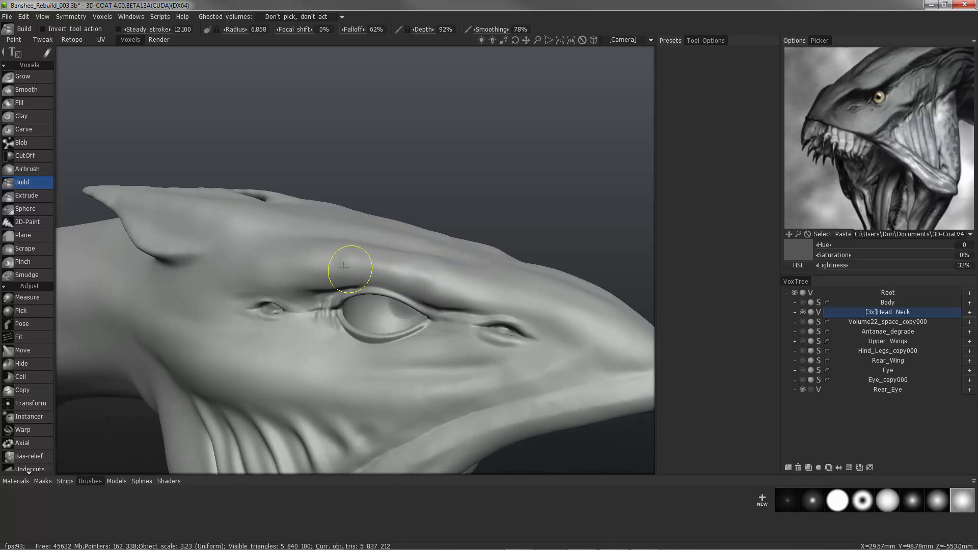
- Build the brow ridge from above the large eye forward to the snout slit at radius about 6.9
left_click_drag(421, 288, 348, 274, "alt")
left_click_drag(347, 274, 469, 293)
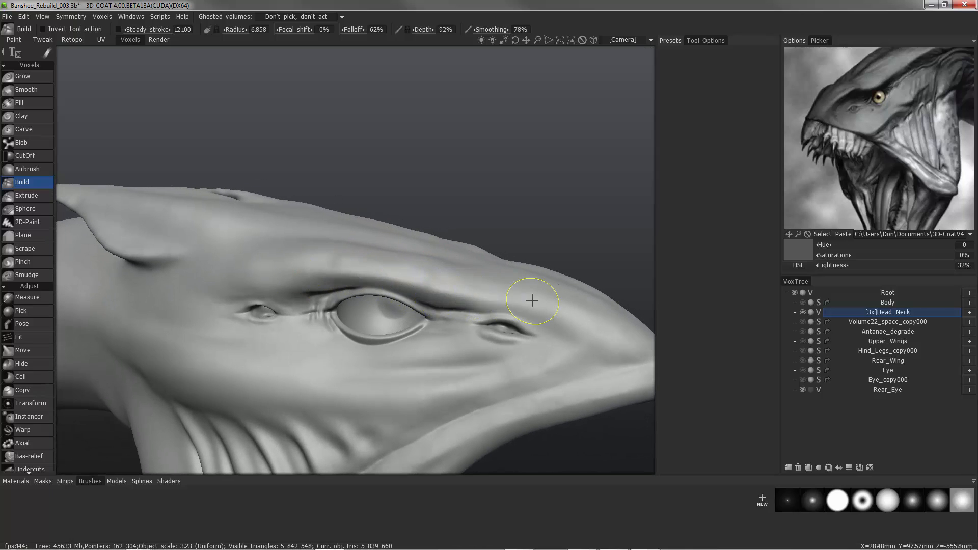
left_click_drag(366, 277, 327, 275)
right_click_drag(326, 274, 236, 247, "alt")
mouse_move(236, 246)
left_mouse_down("alt")
mouse_move(339, 266)
mouse_move(291, 264)
mouse_move(376, 265)
mouse_move(344, 256)
left_mouse_up("alt")
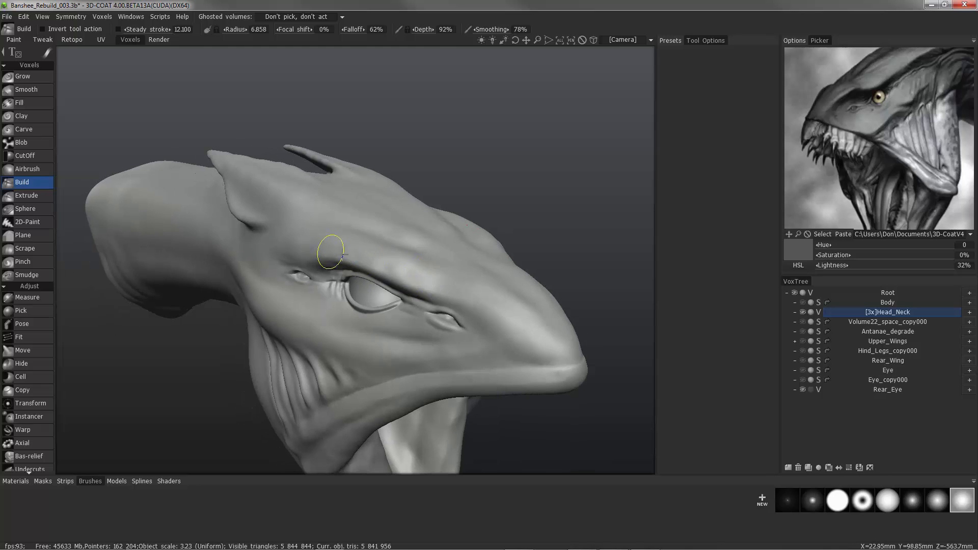
left_click_drag(416, 273, 391, 266)
mouse_move(392, 266)
left_mouse_down("alt")
mouse_move(269, 213)
mouse_move(495, 249)
mouse_move(255, 188)
mouse_move(224, 233)
mouse_move(275, 279)
mouse_move(190, 251)
left_mouse_up("alt")
- Build up the cheek behind and below the rear eye, starting at radius about 11.8
right_click_drag(235, 262, 254, 267)
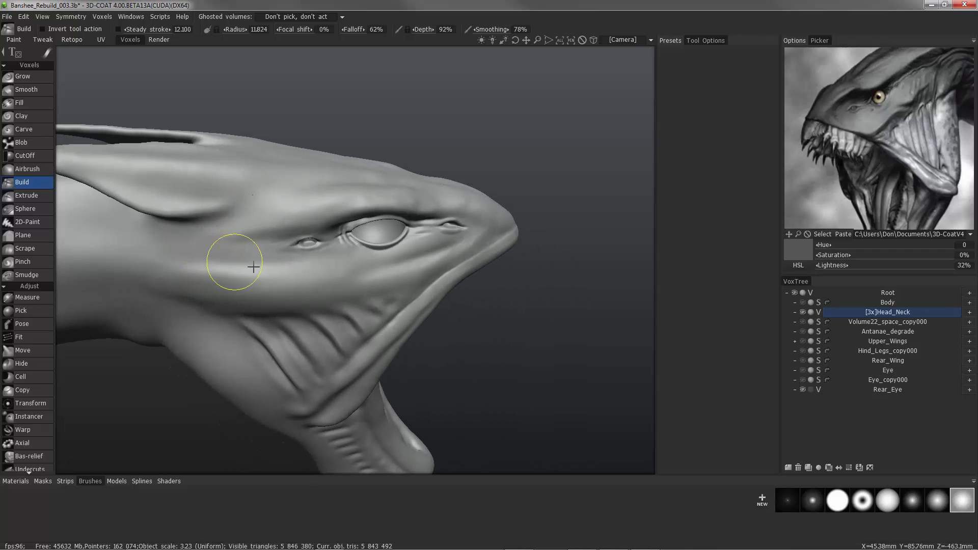
mouse_move(205, 259)
left_mouse_down("alt")
mouse_move(172, 243)
mouse_move(136, 196)
left_mouse_up("alt")
left_click_drag(204, 257, 299, 268)
right_click_drag(299, 268, 280, 267)
mouse_move(278, 263)
left_mouse_down("alt")
mouse_move(273, 271)
mouse_move(166, 258)
left_mouse_up("alt")
- Refine the cheek and side of the neck using the fifth alpha at 56% depth and radius about 9.5
left_click(895, 498)
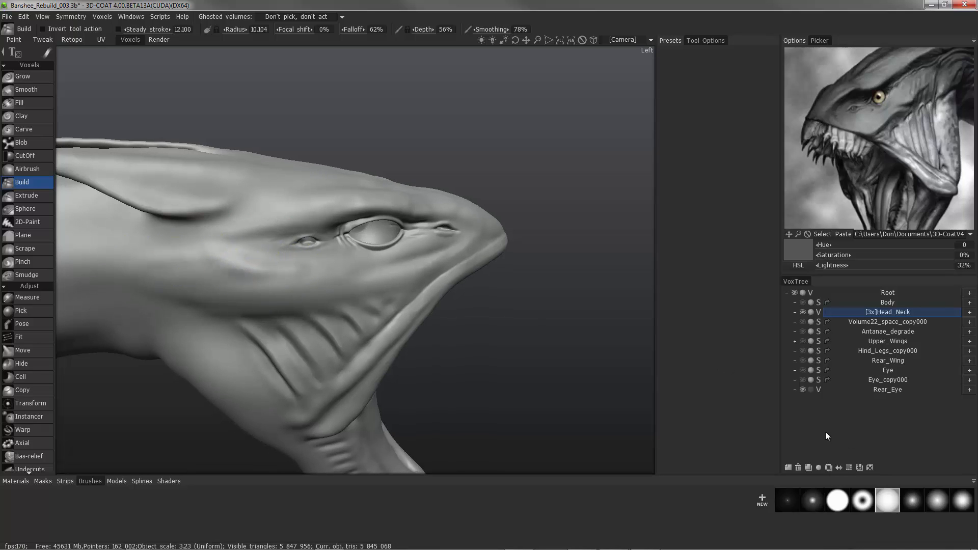
mouse_move(179, 296)
left_mouse_down("alt")
mouse_move(247, 334)
mouse_move(187, 297)
mouse_move(221, 288)
left_mouse_up("alt")
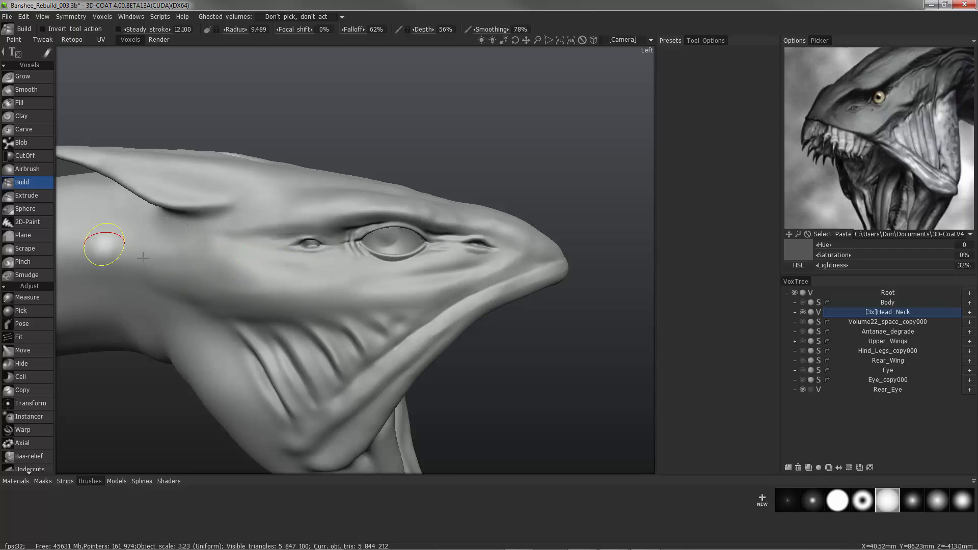
mouse_move(105, 245)
left_mouse_down("alt")
mouse_move(158, 280)
mouse_move(343, 324)
mouse_move(254, 247)
mouse_move(382, 184)
left_mouse_up("alt")
right_click_drag(383, 183, 400, 240, "alt")
mouse_move(363, 234)
left_mouse_down("alt")
mouse_move(404, 241)
mouse_move(334, 218)
left_mouse_up("alt")
- Refine the brow over the large eye, reducing the radius from about 8.0 to 6.1, and display the brush options
mouse_move(394, 240)
left_mouse_down()
mouse_move(238, 179)
mouse_move(338, 187)
mouse_move(389, 203)
mouse_move(313, 219)
left_mouse_up()
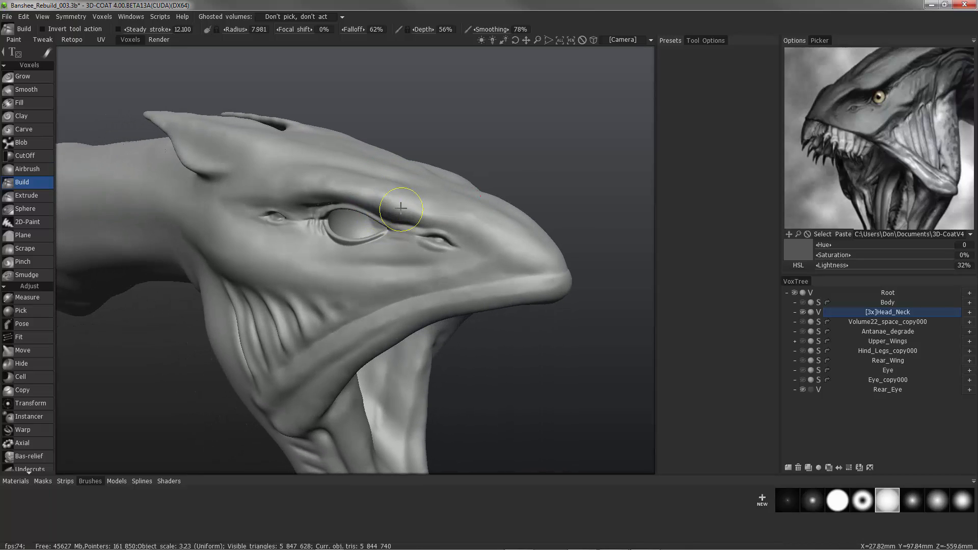
left_click_drag(399, 208, 362, 195)
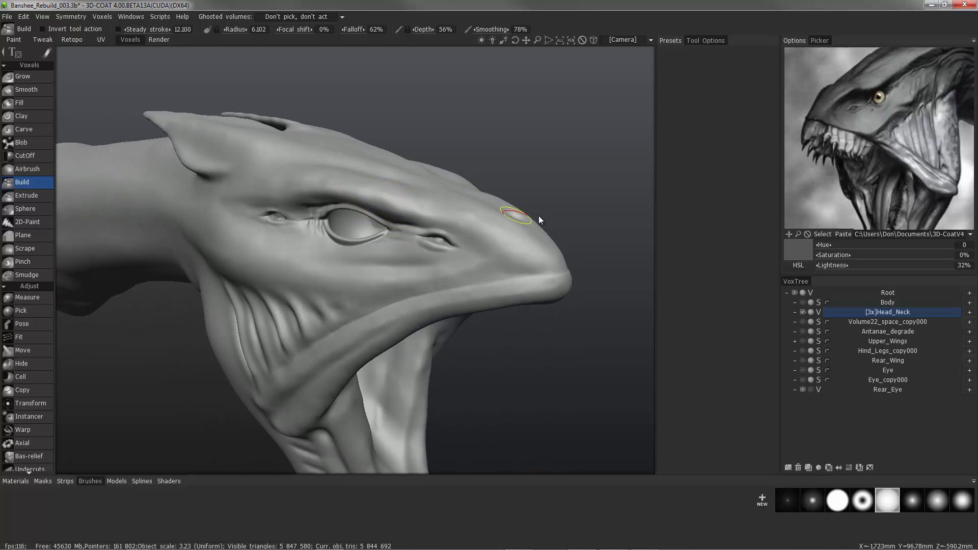
left_click(792, 41)
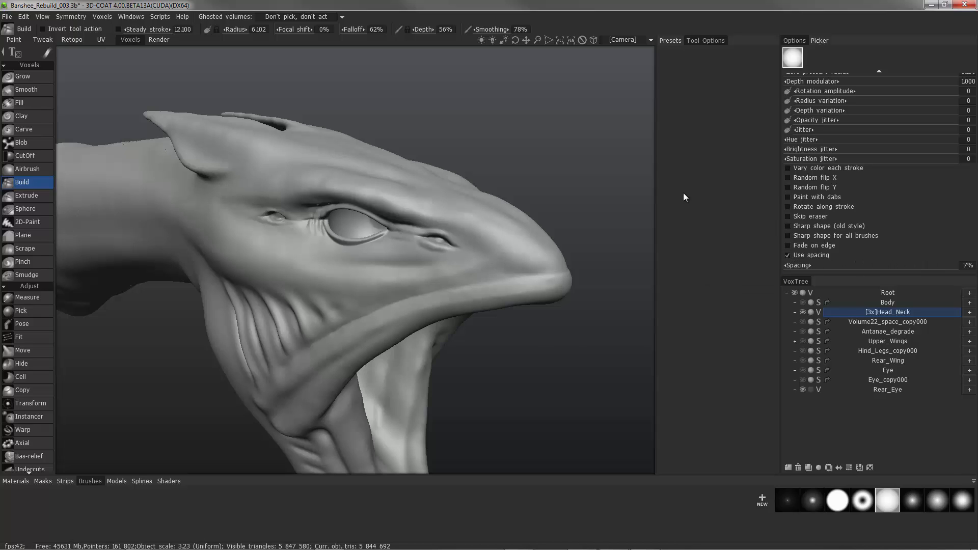
mouse_move(400, 155)
left_mouse_down("alt")
mouse_move(392, 194)
mouse_move(408, 202)
left_mouse_up("alt")
mouse_move(353, 187)
left_mouse_down("alt")
mouse_move(264, 146)
mouse_move(341, 158)
left_mouse_up("alt")
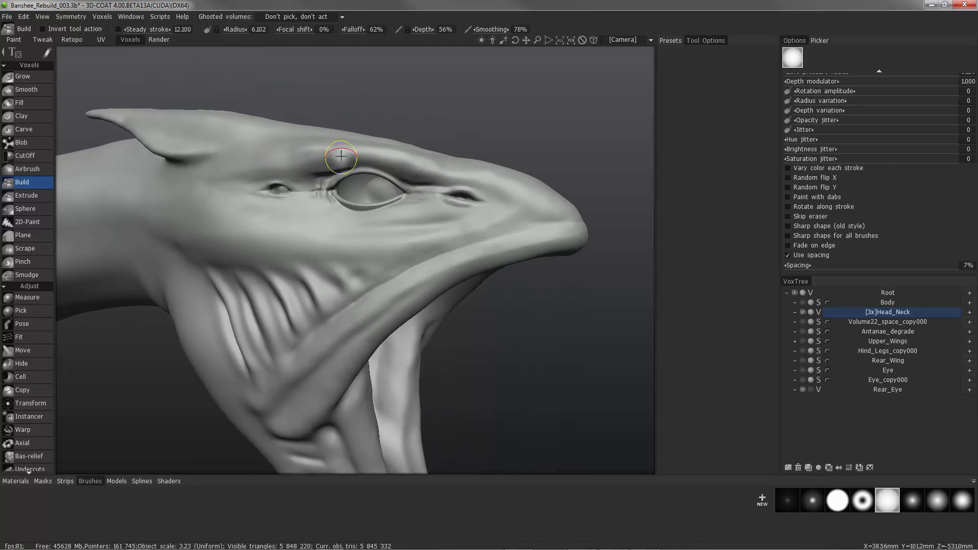
mouse_move(263, 159)
left_mouse_down("alt")
mouse_move(343, 185)
mouse_move(457, 196)
mouse_move(452, 174)
mouse_move(436, 182)
left_mouse_up("alt")
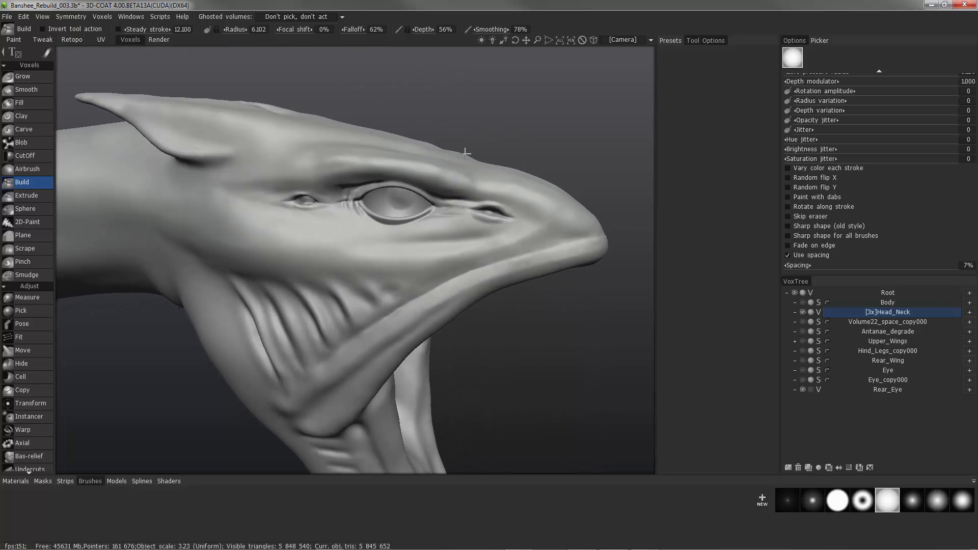